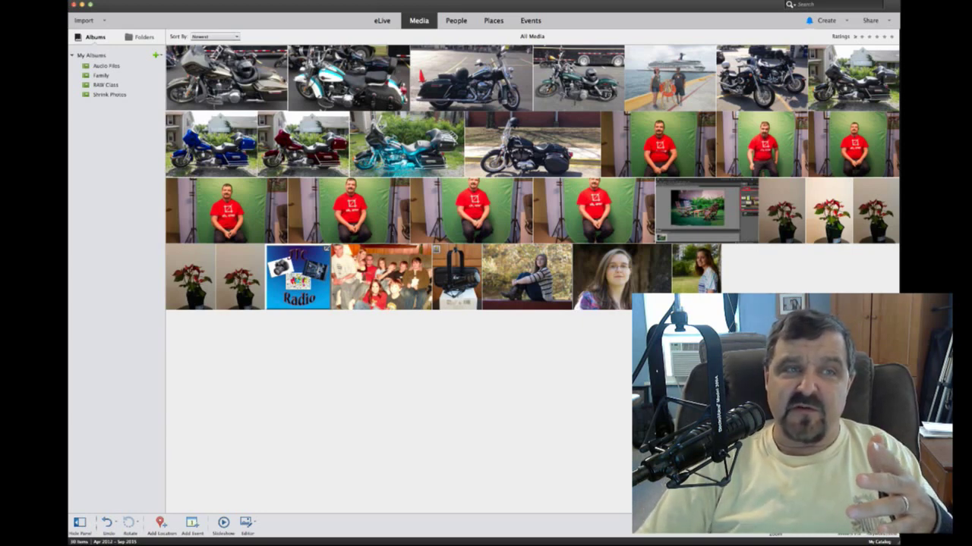
Start importing from the camera or card reader and exclude the movie DSC_6385.MOV in the Photo Downloader's advanced view
left_click(107, 0)
mouse_move(166, 2)
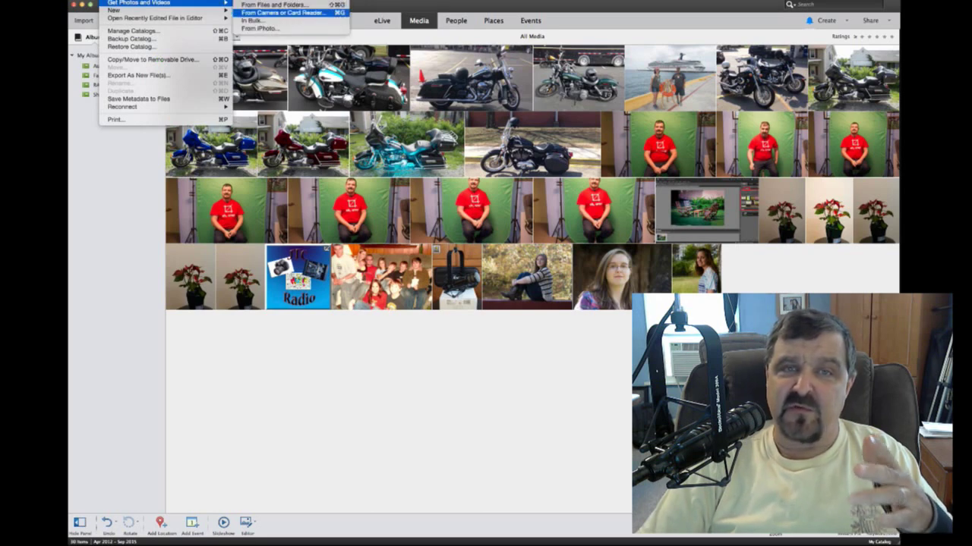
left_click(282, 13)
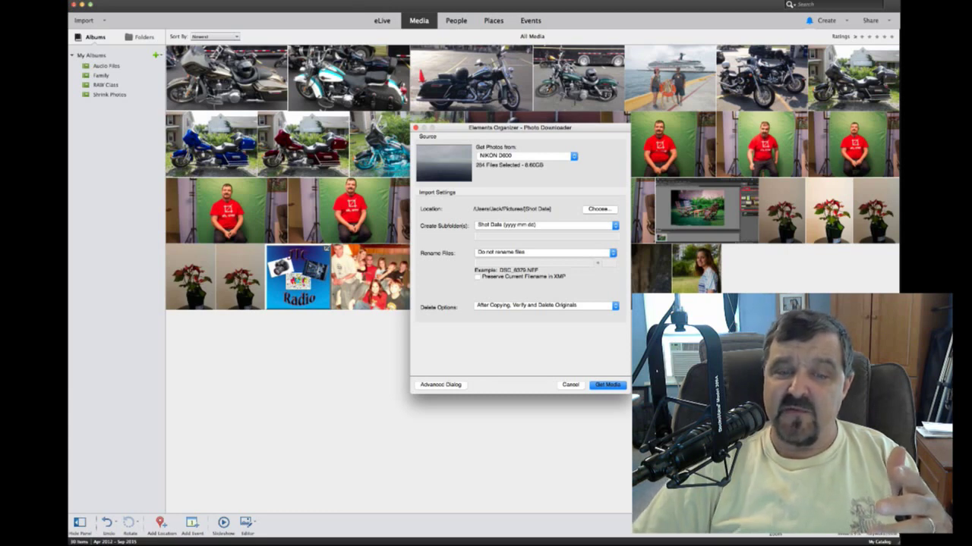
left_click(441, 384)
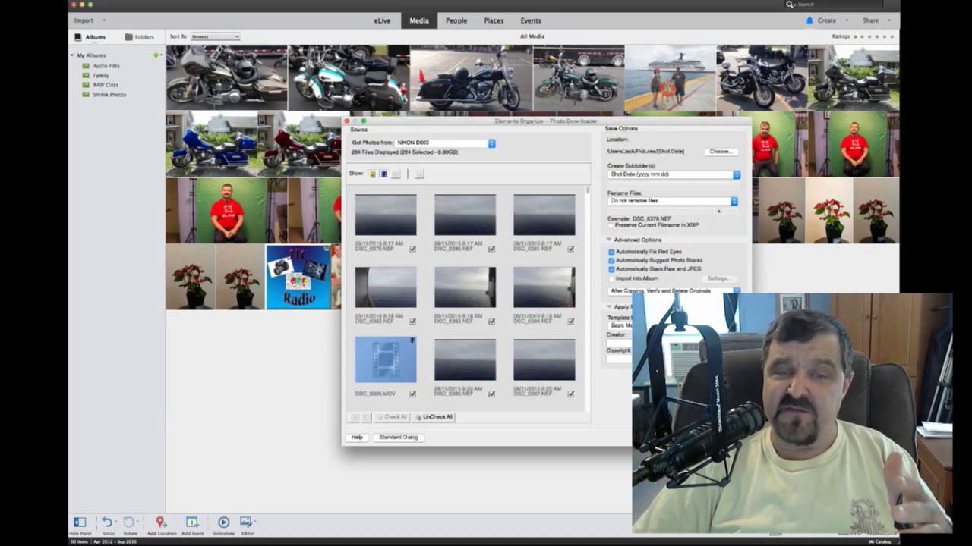
left_click(412, 394)
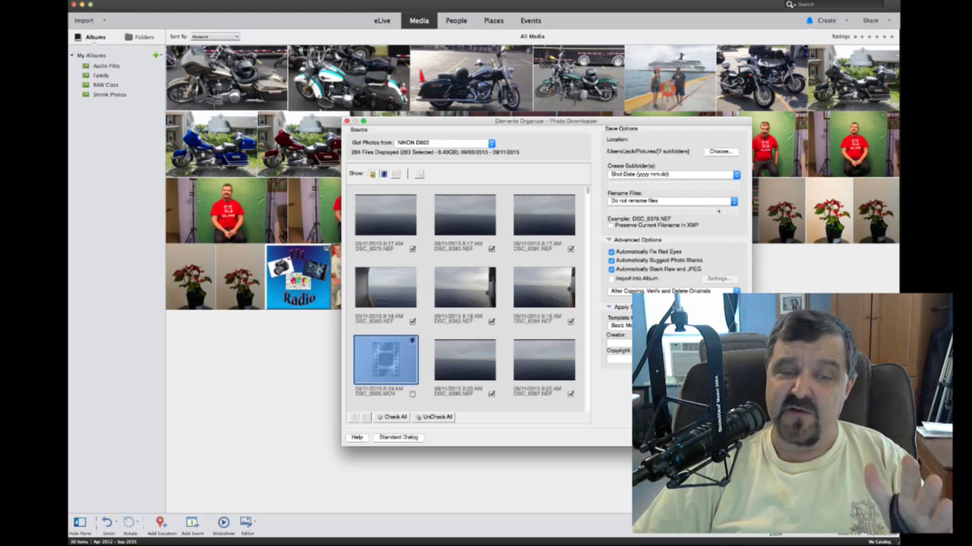
In the standard view of the Photo Downloader, set the delete option to After Copying, Do Not Delete Originals
left_click(399, 437)
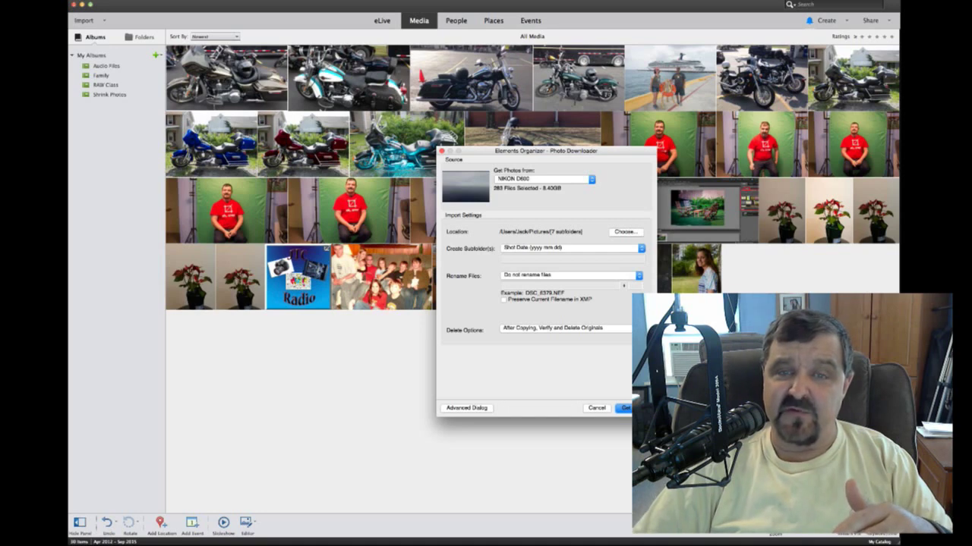
left_click_drag(546, 151, 484, 75)
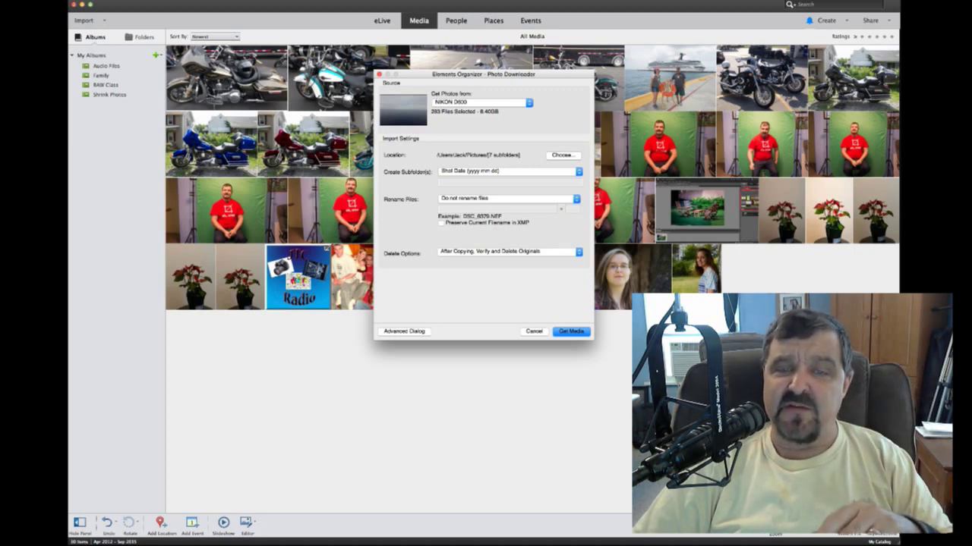
left_click(507, 251)
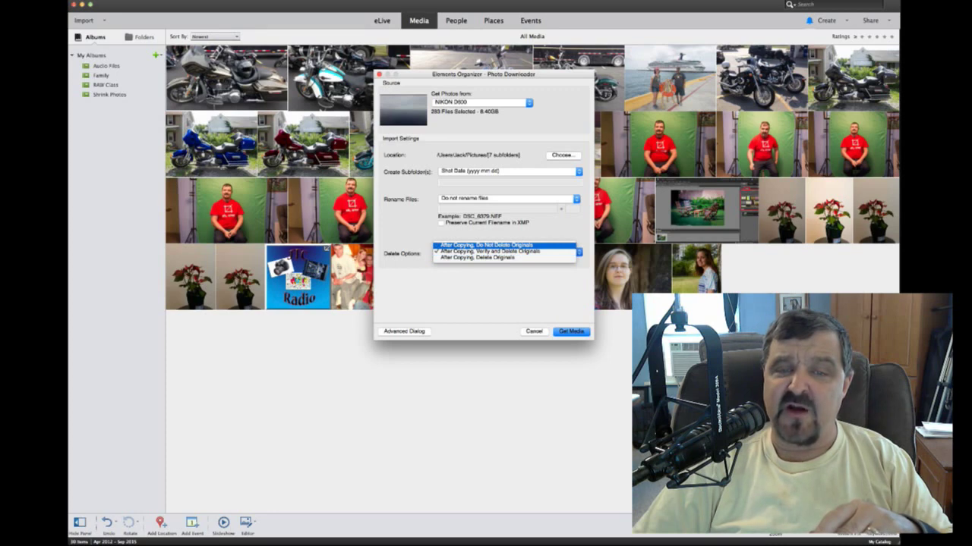
left_click(486, 245)
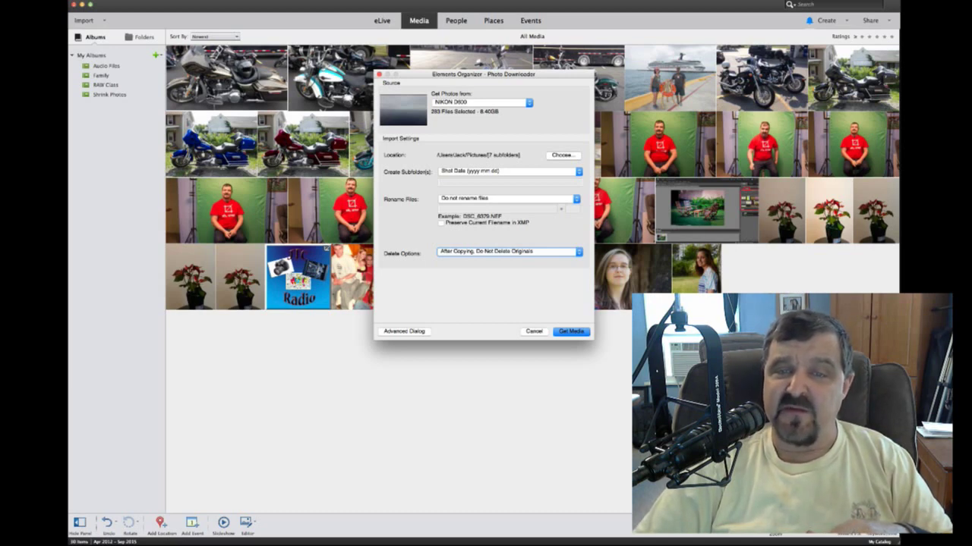
Have the import create a subfolder with the custom name 2015Cruise
left_click(507, 171)
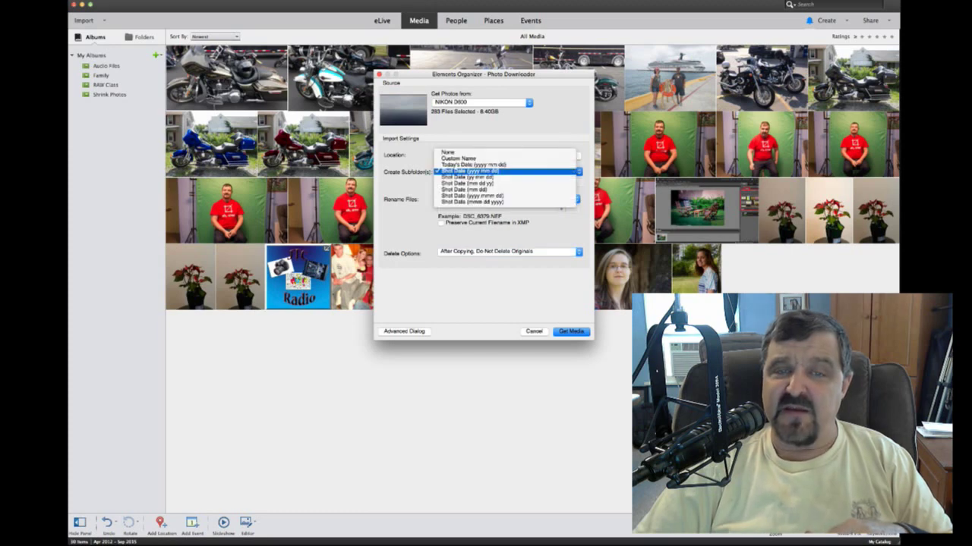
left_click(459, 158)
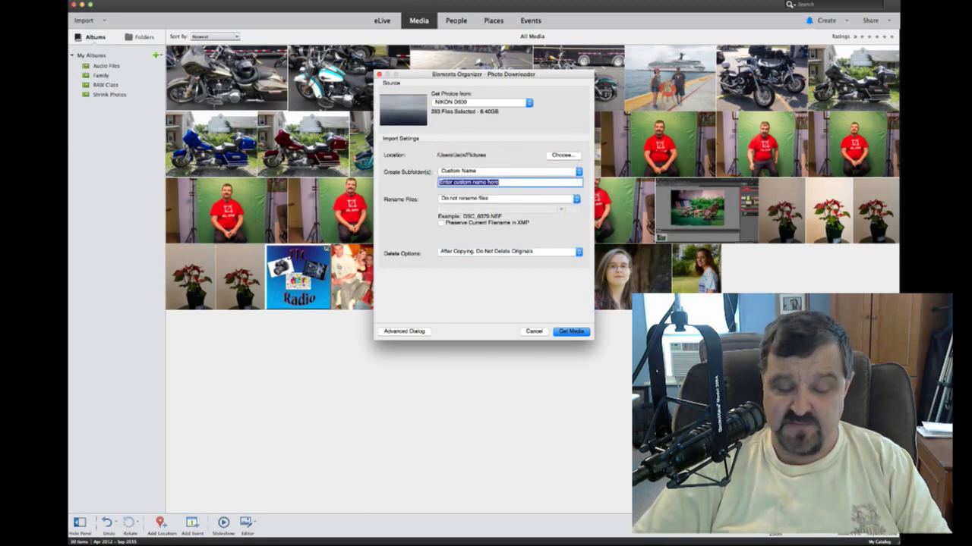
type("20")
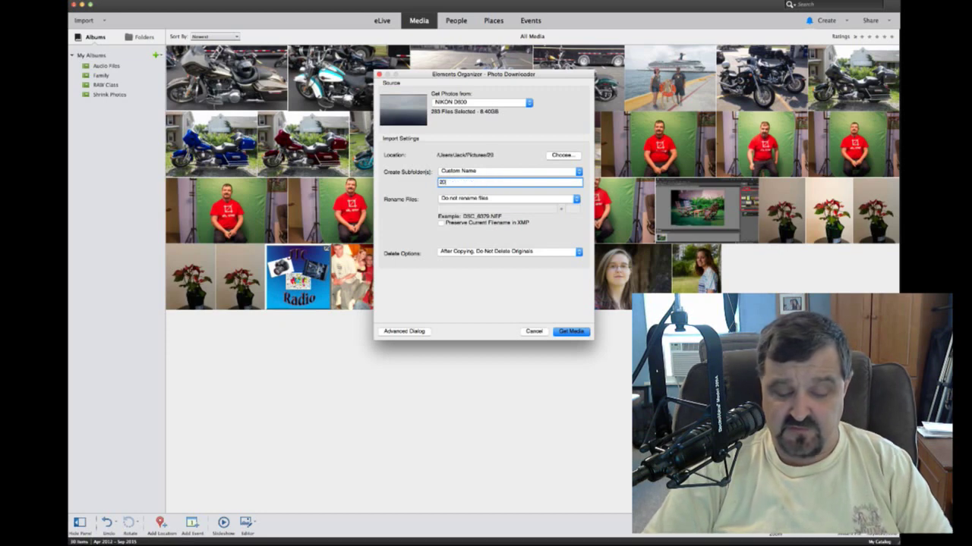
type("15Cruise")
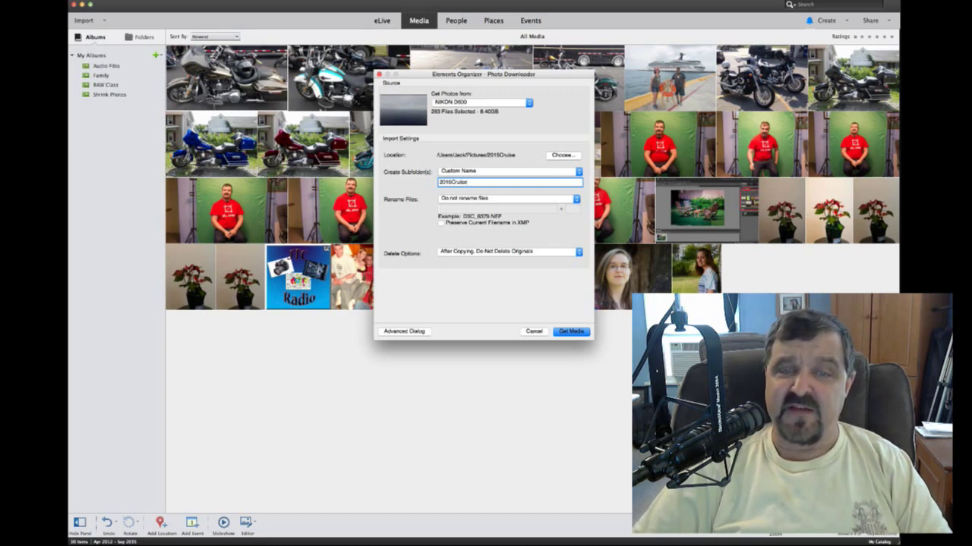
In the advanced view, turn off Automatically Fix Red Eyes and Automatically Suggest Photo Stacks
left_click(404, 331)
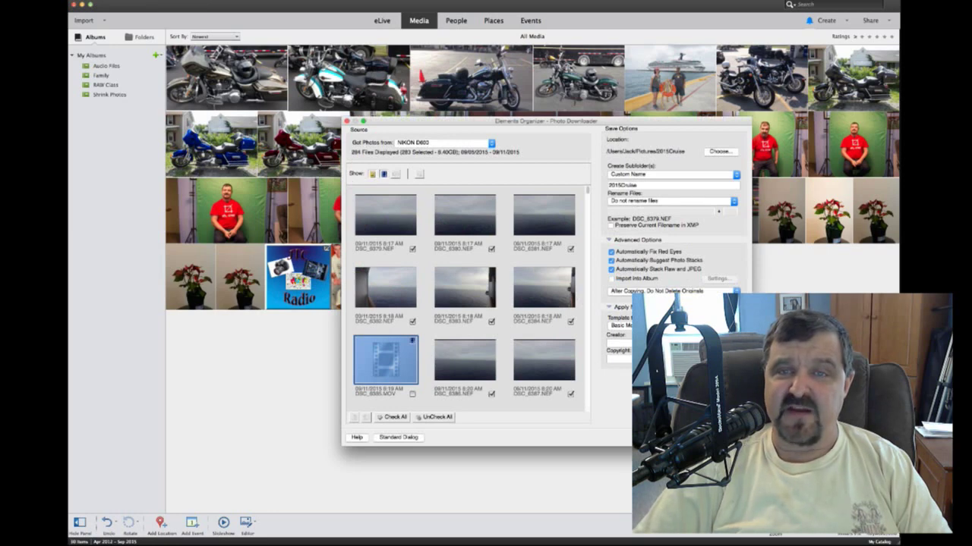
left_click_drag(545, 120, 513, 47)
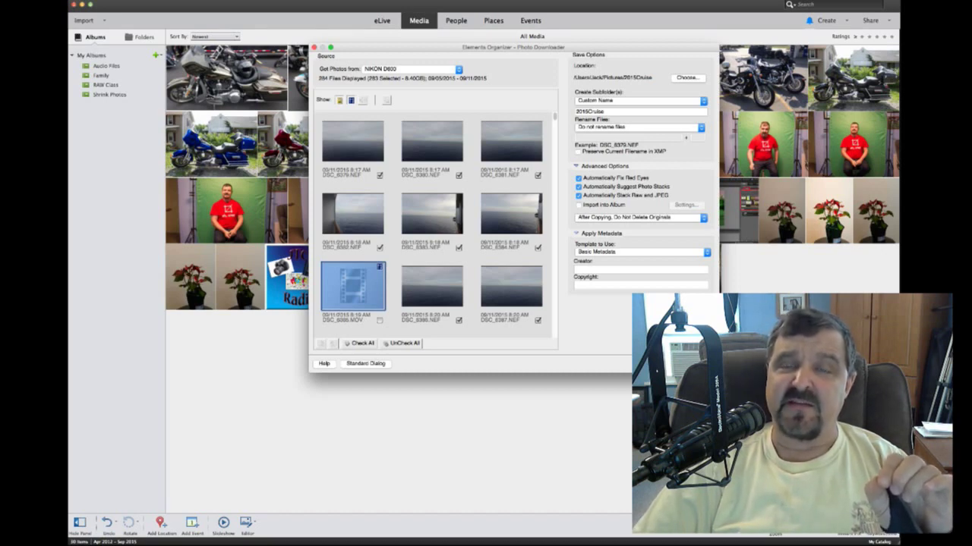
left_click(579, 178)
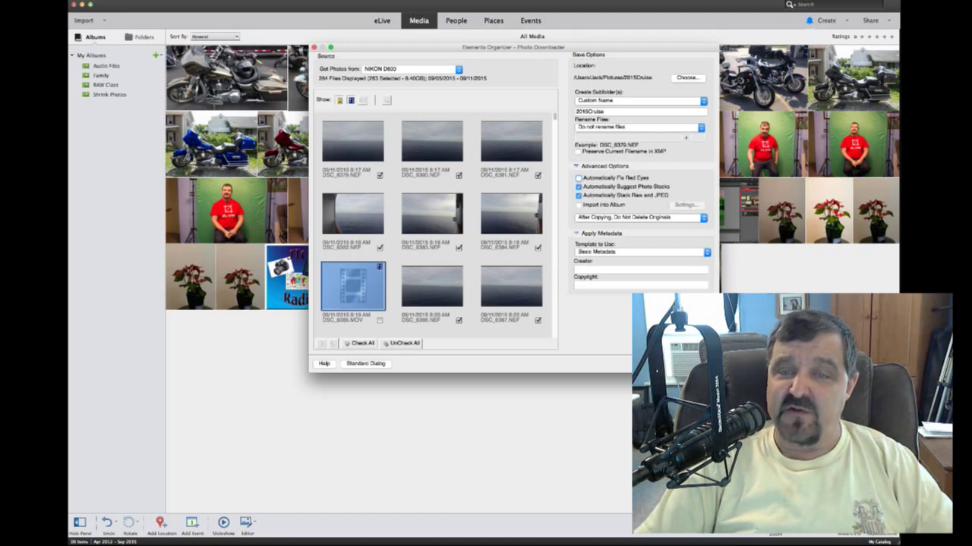
left_click(579, 187)
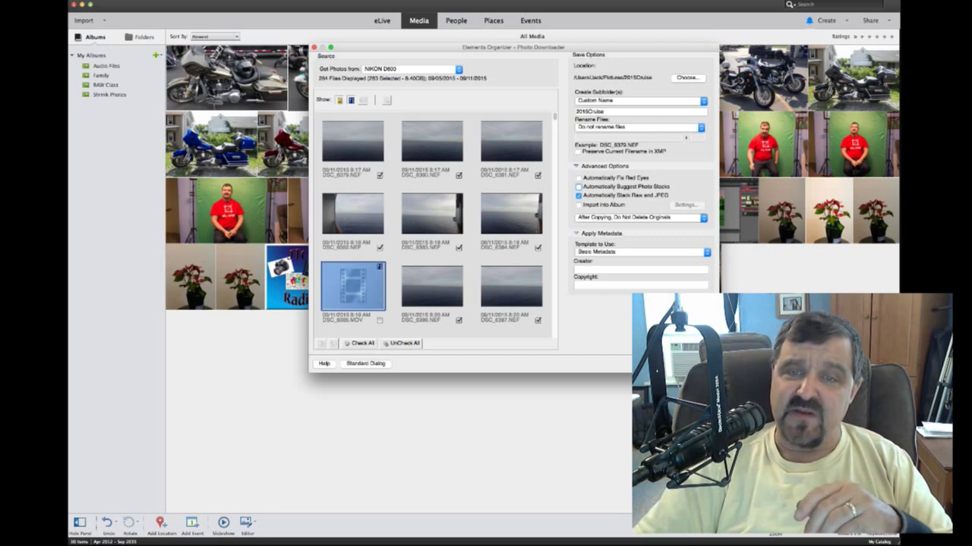
Enable importing into an album and create a new album named 2015 Cruise as the destination
left_click(578, 205)
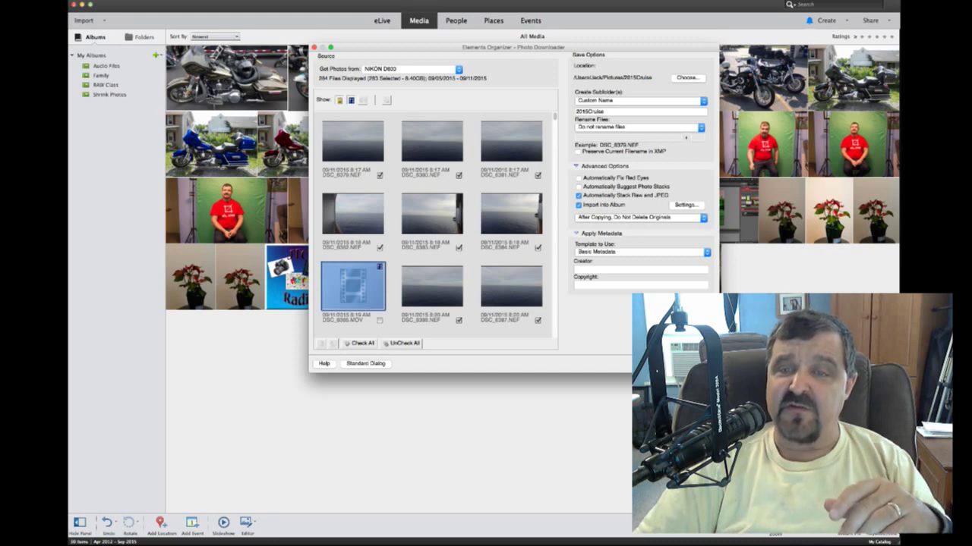
left_click(686, 204)
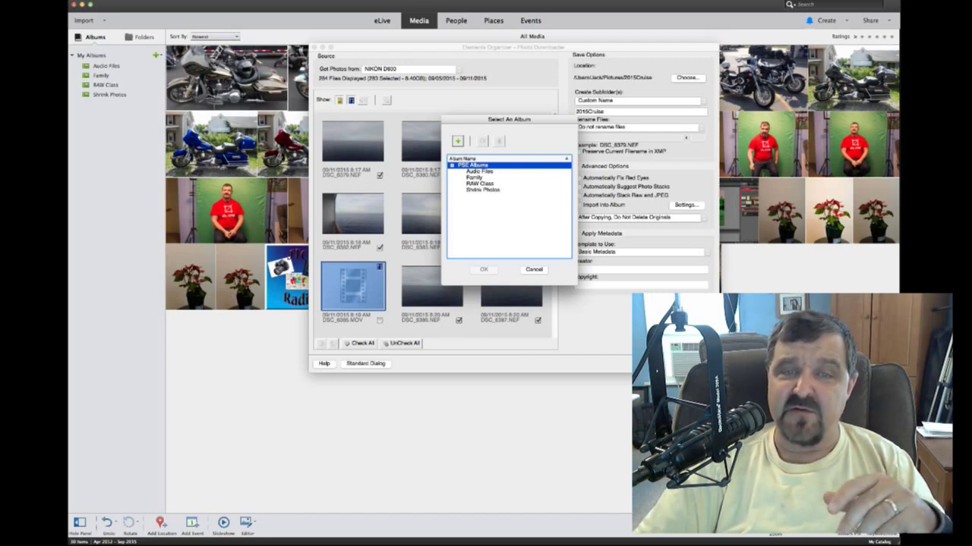
left_click(457, 142)
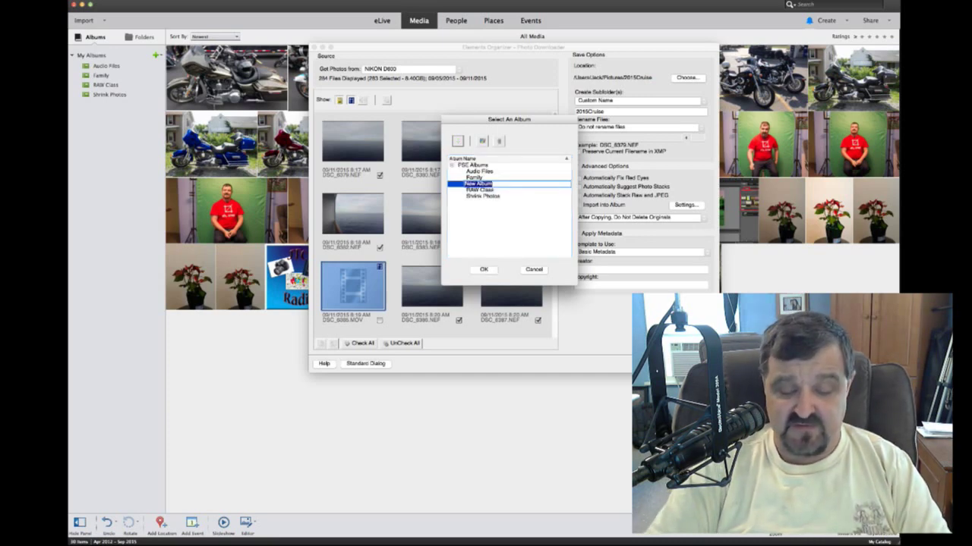
type("2015")
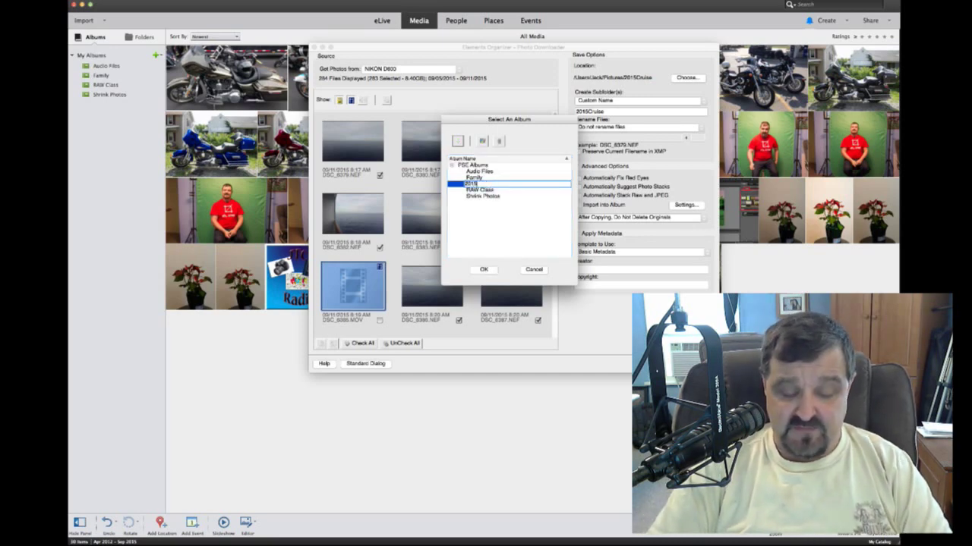
type(" Cruise")
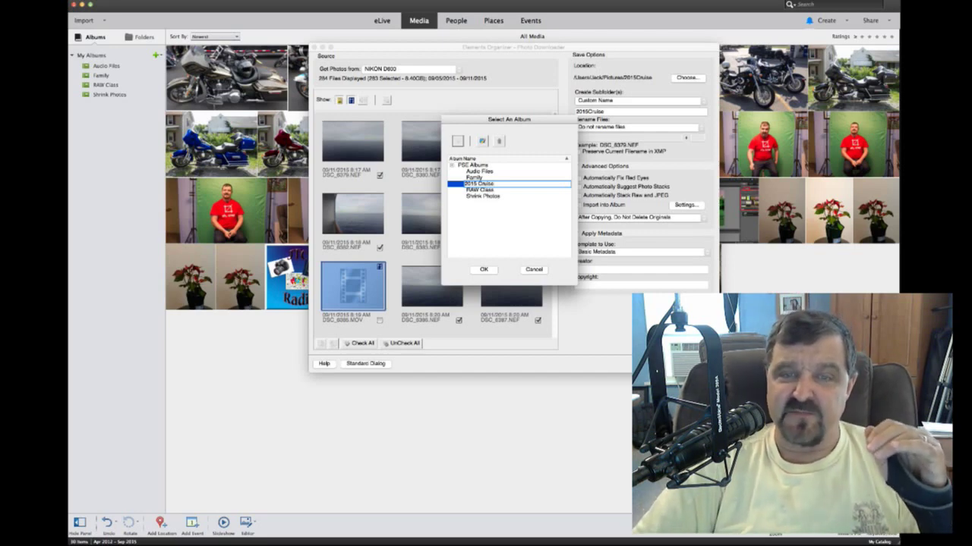
key("Return")
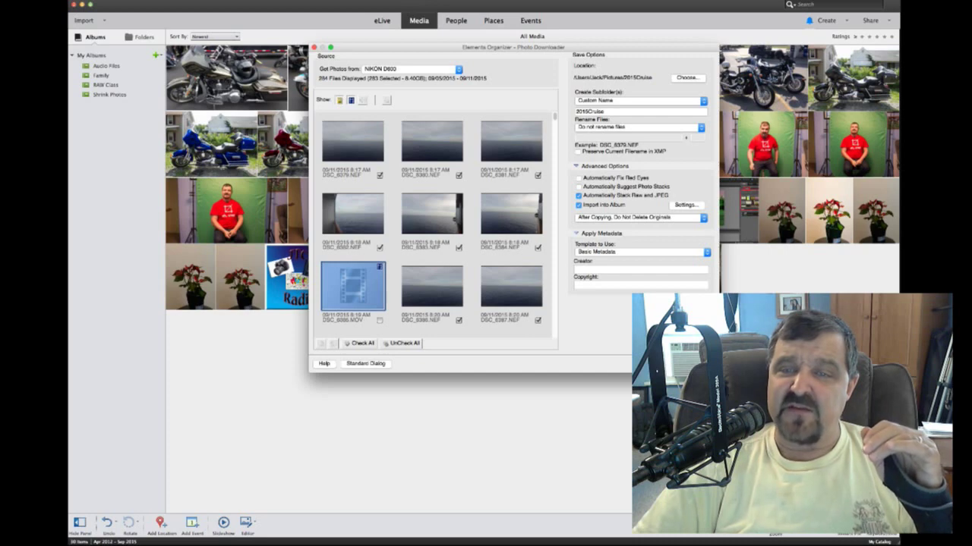
left_click(686, 205)
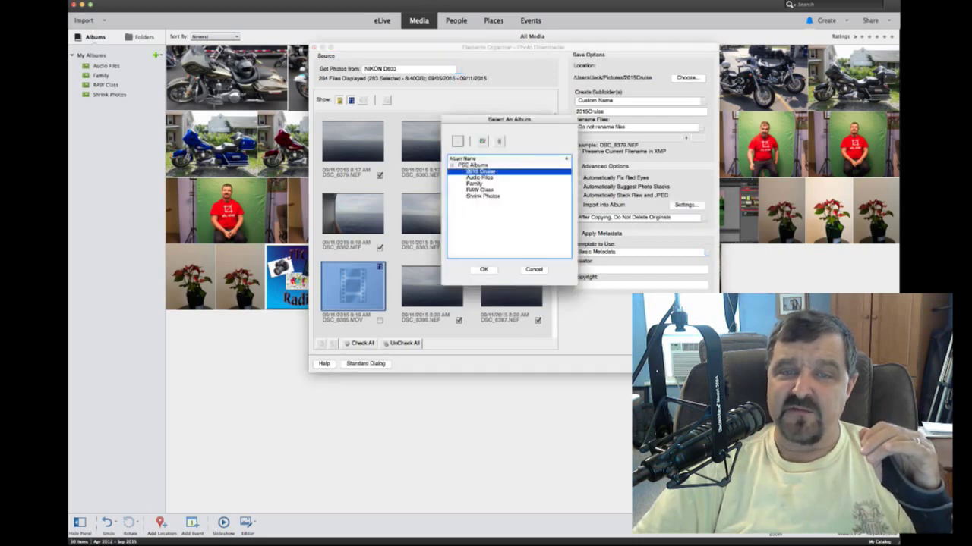
key("Return")
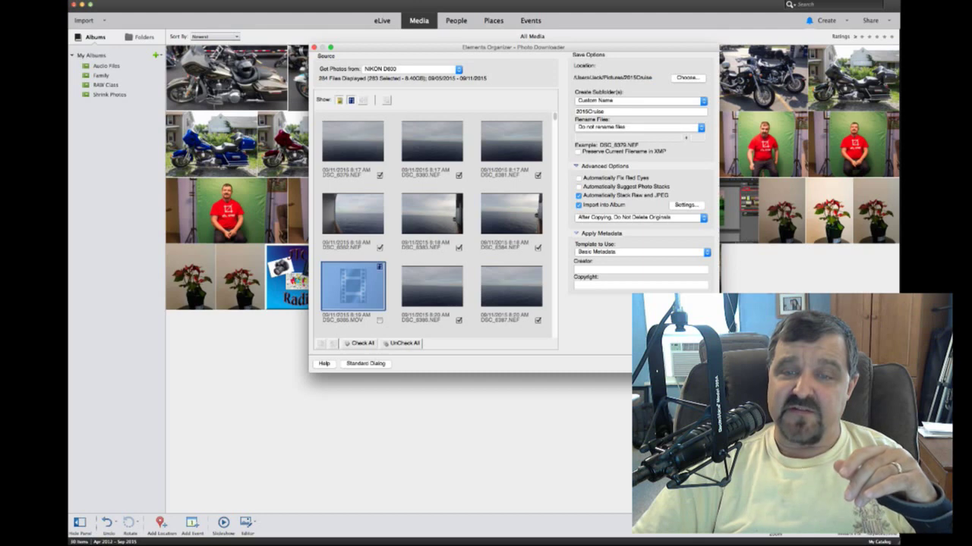
Apply the Basic Metadata template and enter the photographer's first name as both creator and copyright
left_click(640, 252)
left_click(599, 246)
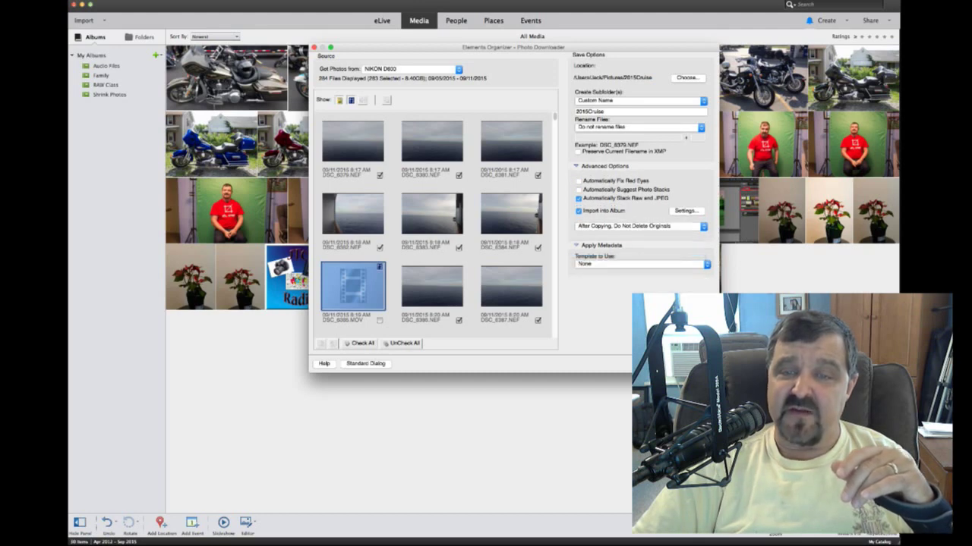
left_click(640, 264)
left_click(600, 274)
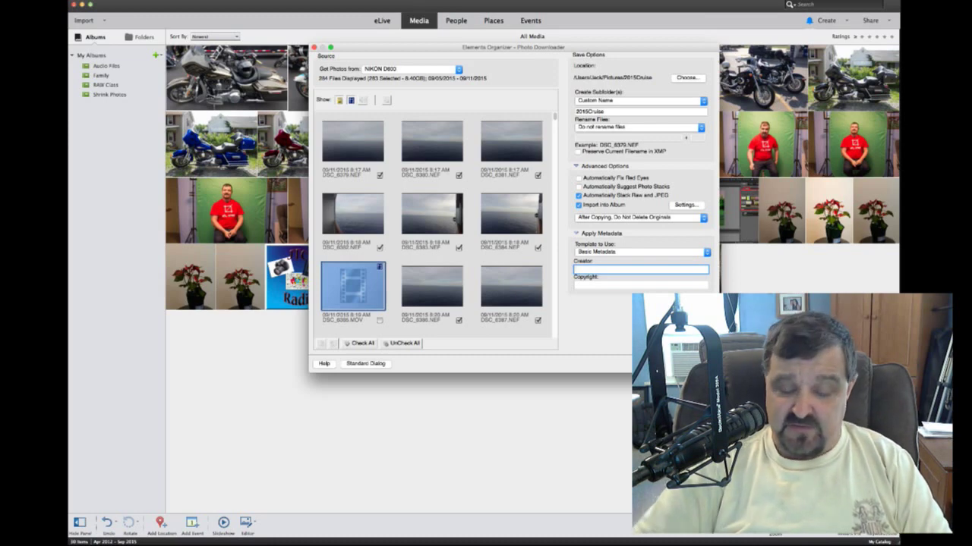
type("Jack")
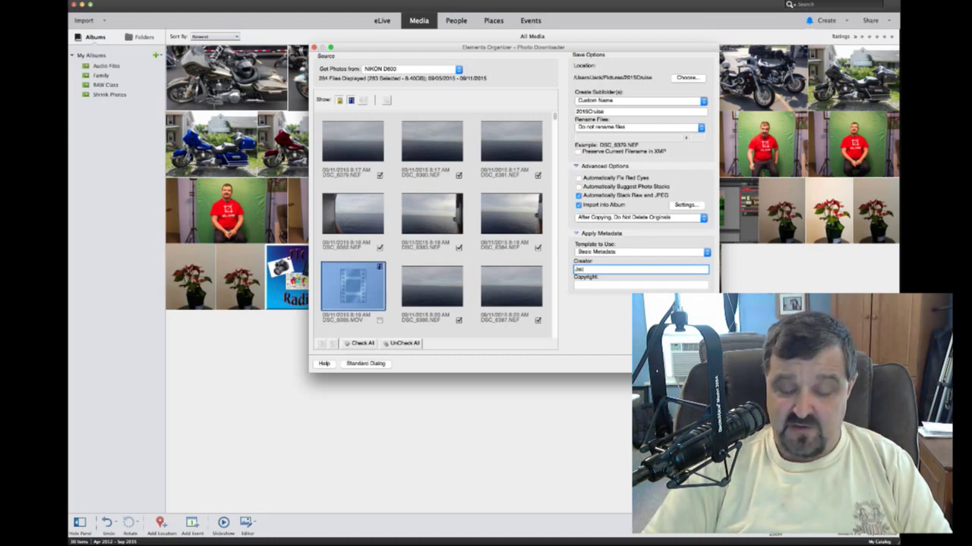
key("Tab")
type("Jack")
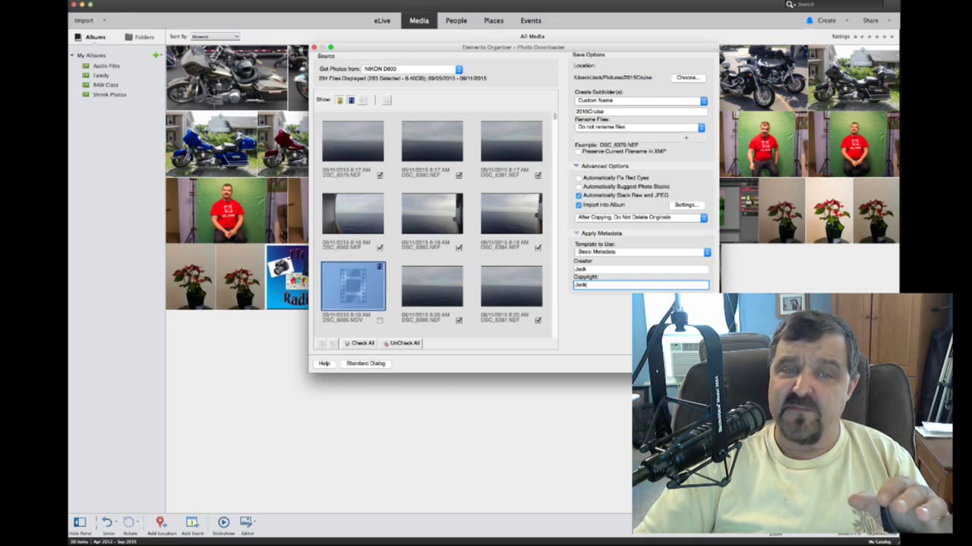
Deselect all files and mark only DSC_6379.NEF, DSC_6383.NEF and the first cruise ship photo for import
left_click(402, 343)
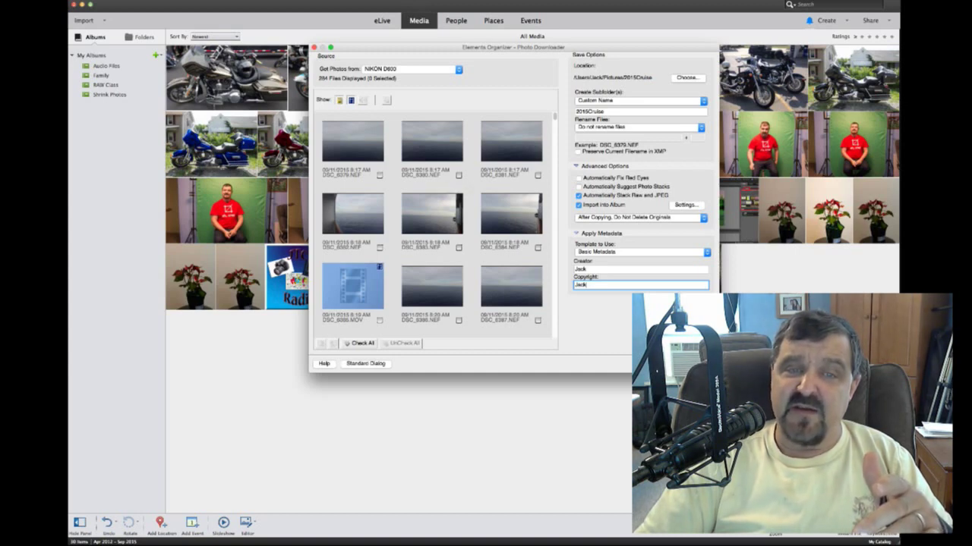
left_click(379, 175)
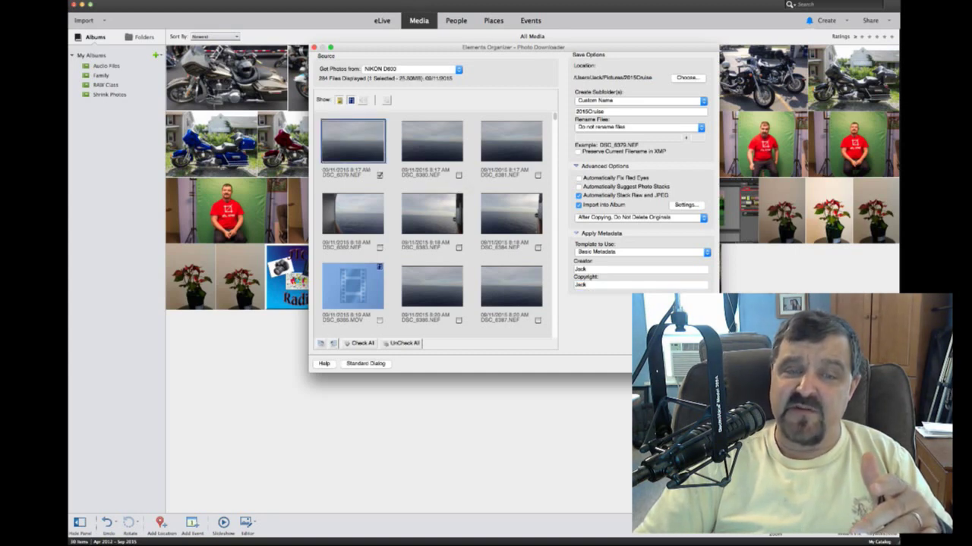
left_click(459, 248)
scroll(458, 247, "down", 2)
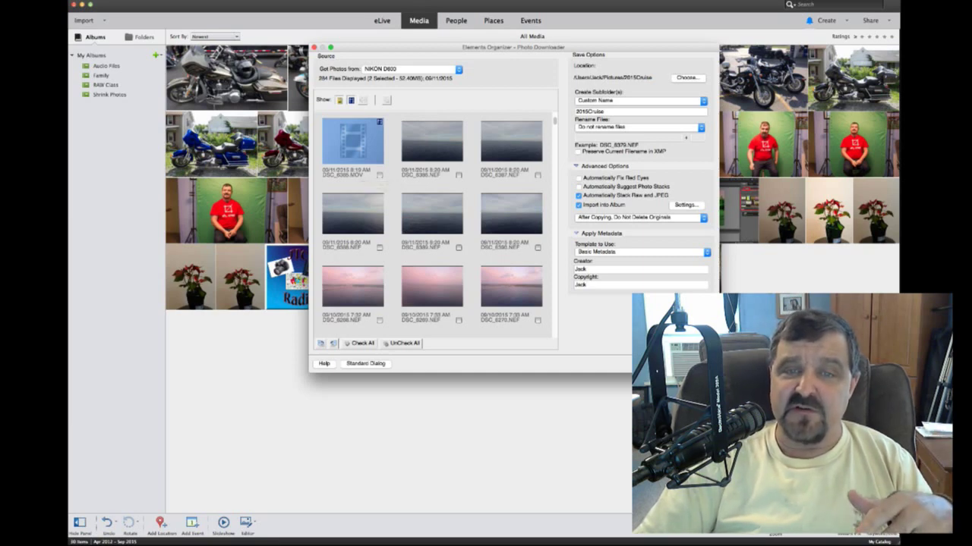
scroll(365, 176, "down", 3)
scroll(432, 226, "down", 2)
scroll(432, 226, "up", 2)
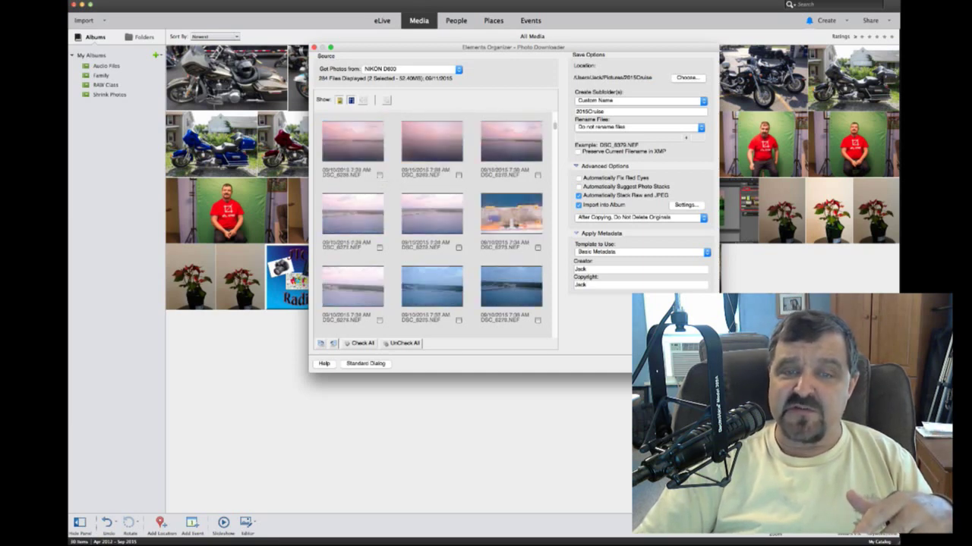
scroll(433, 220, "down", 3)
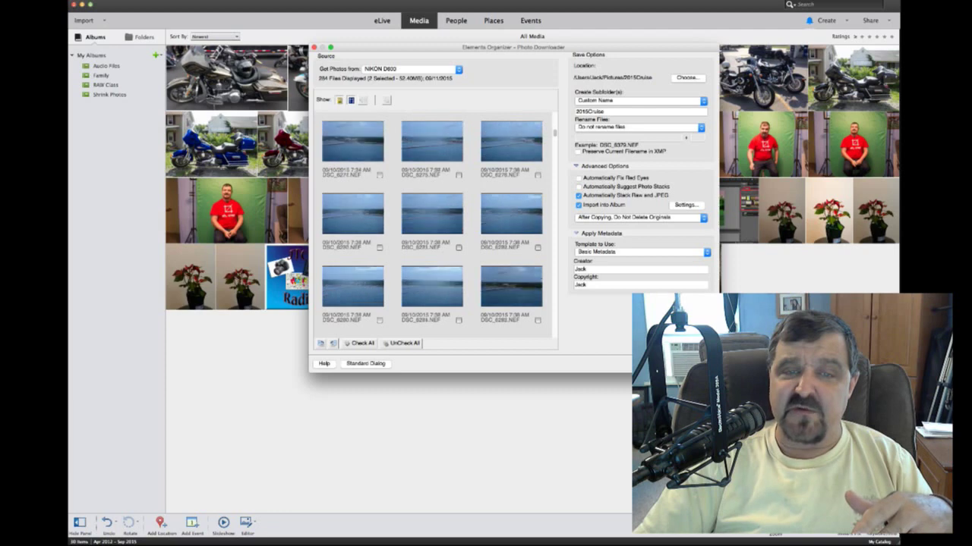
scroll(432, 221, "down", 2)
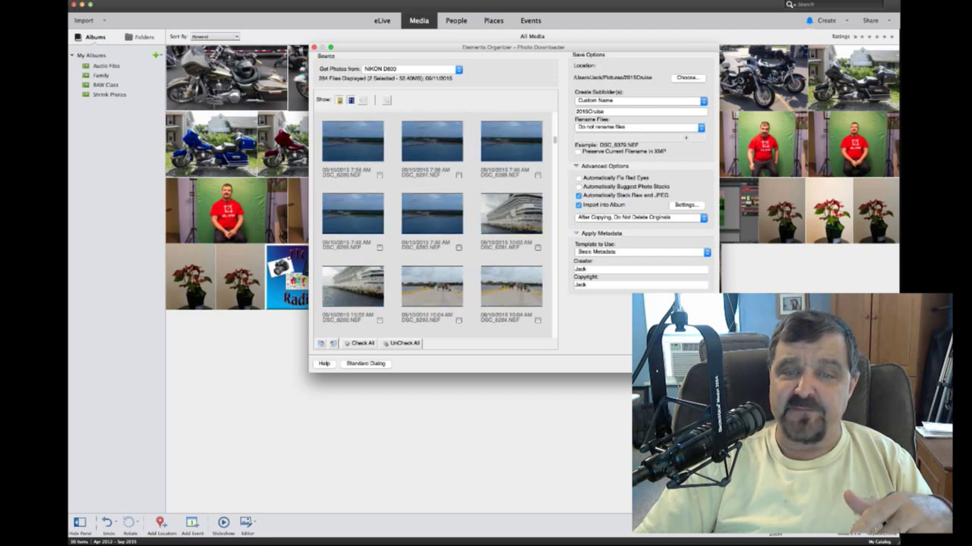
left_click(537, 248)
scroll(433, 220, "down", 1)
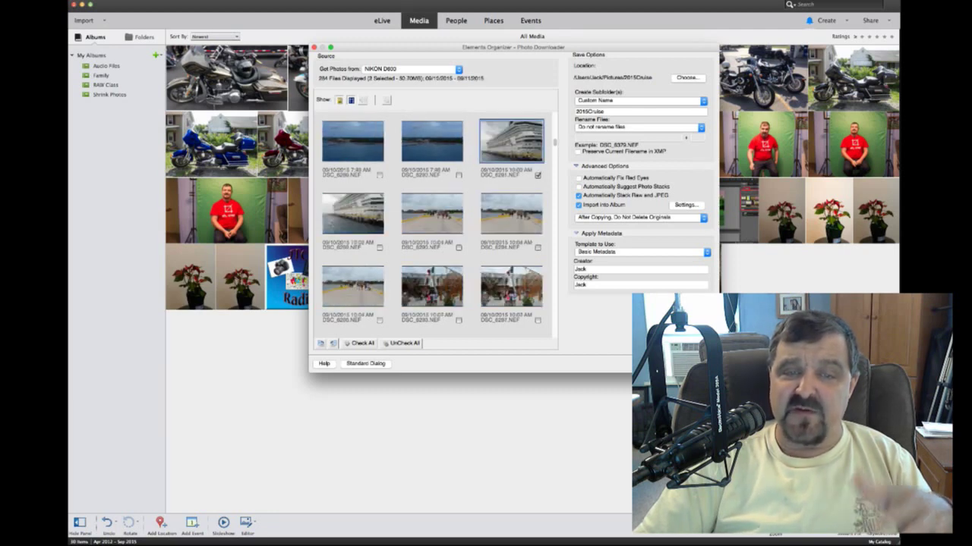
Mark the photo of people walking on the pier, a suitcases and red truck photo, and the carved stone relief for import
left_click(458, 247)
scroll(432, 220, "down", 2)
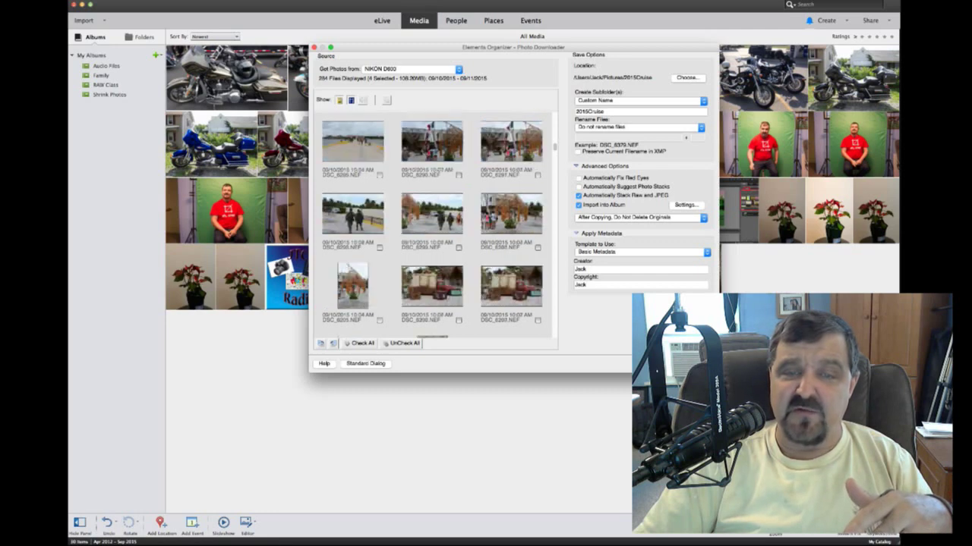
scroll(432, 220, "down", 1)
left_click(458, 247)
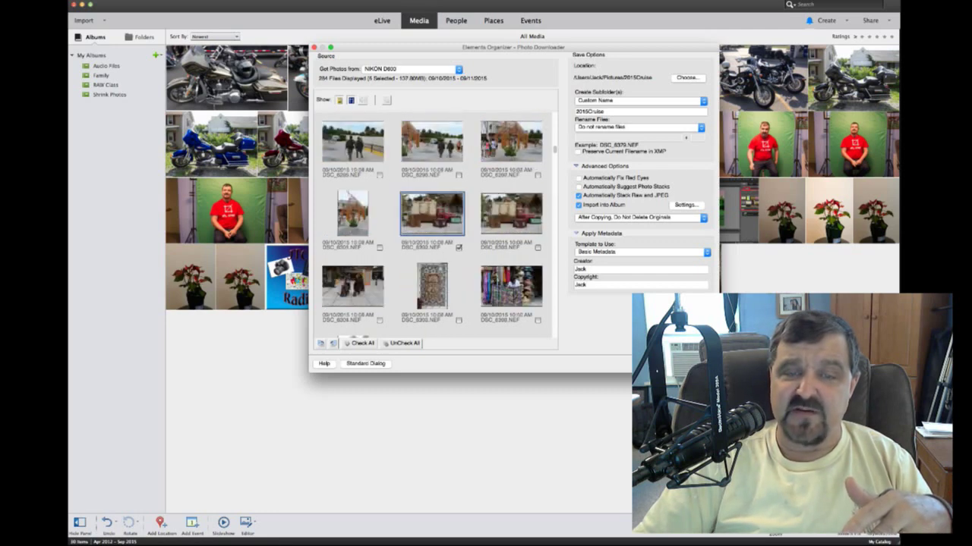
left_click(459, 321)
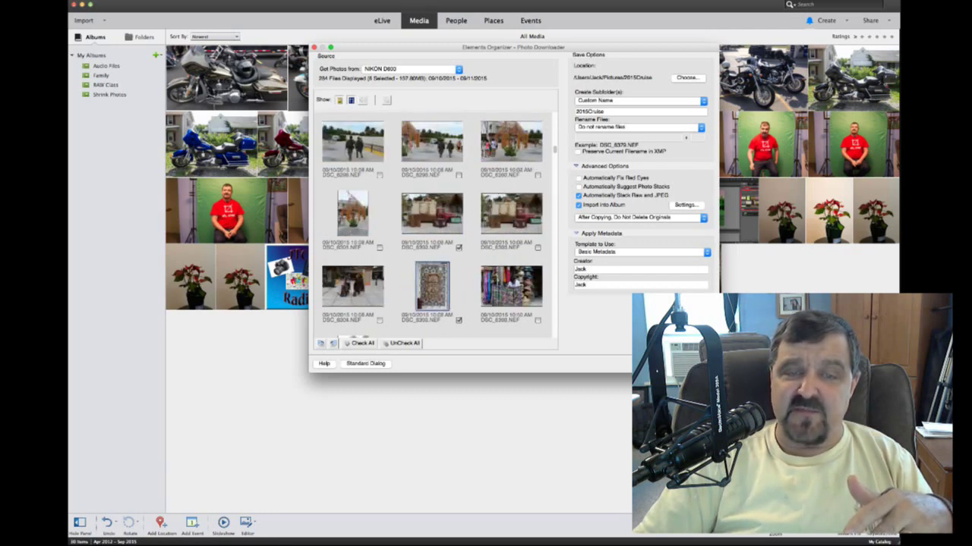
Mark the second crocodile head photo, the pink hat photo and the souvenir stall close-up for import
scroll(432, 220, "down", 2)
left_click(459, 320)
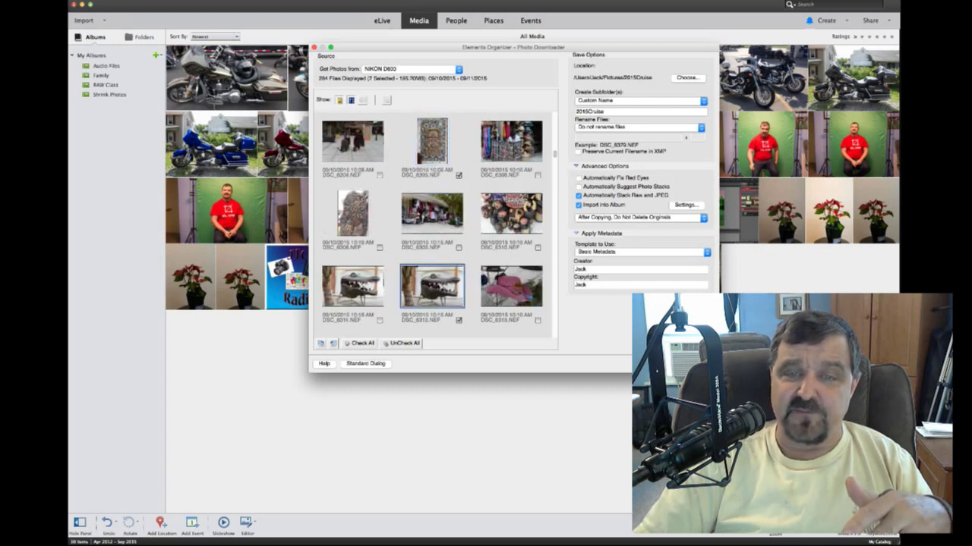
left_click(538, 320)
left_click(538, 247)
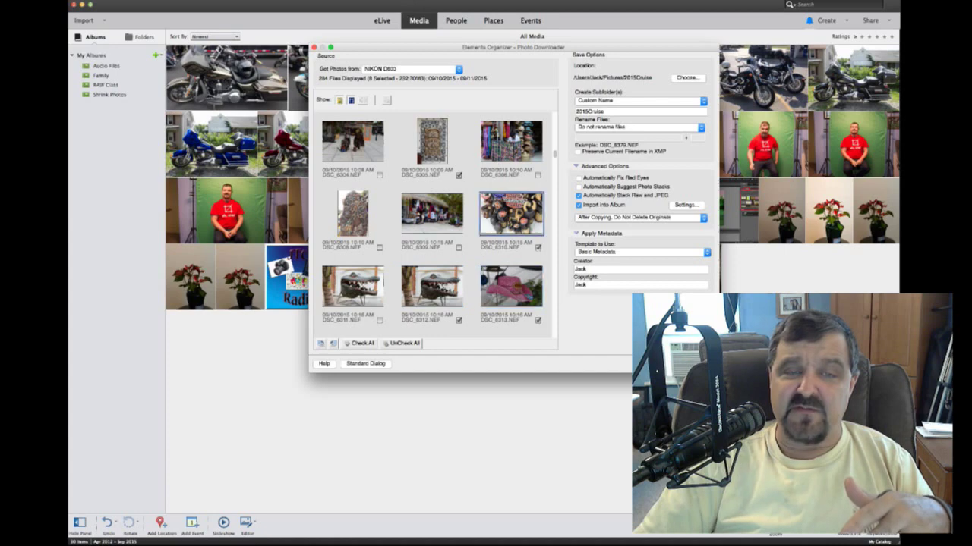
Mark the landscape-format photo of palm trees at the beach resort for import
scroll(433, 220, "down", 7)
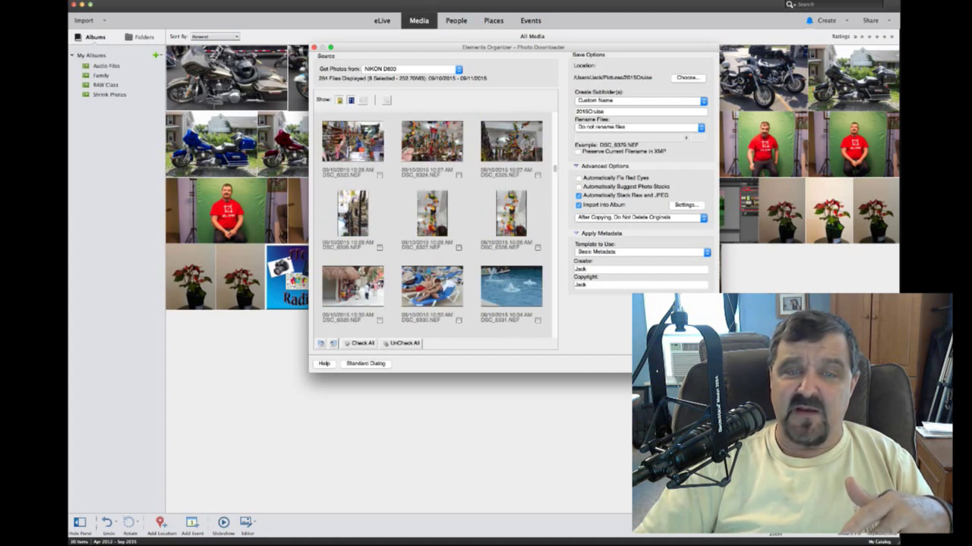
scroll(432, 220, "down", 5)
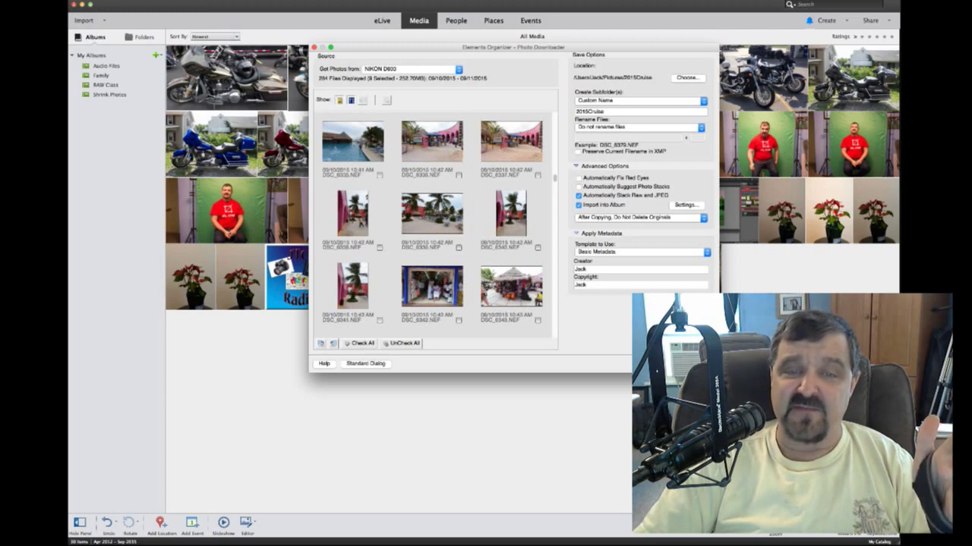
left_click(458, 248)
scroll(433, 220, "down", 5)
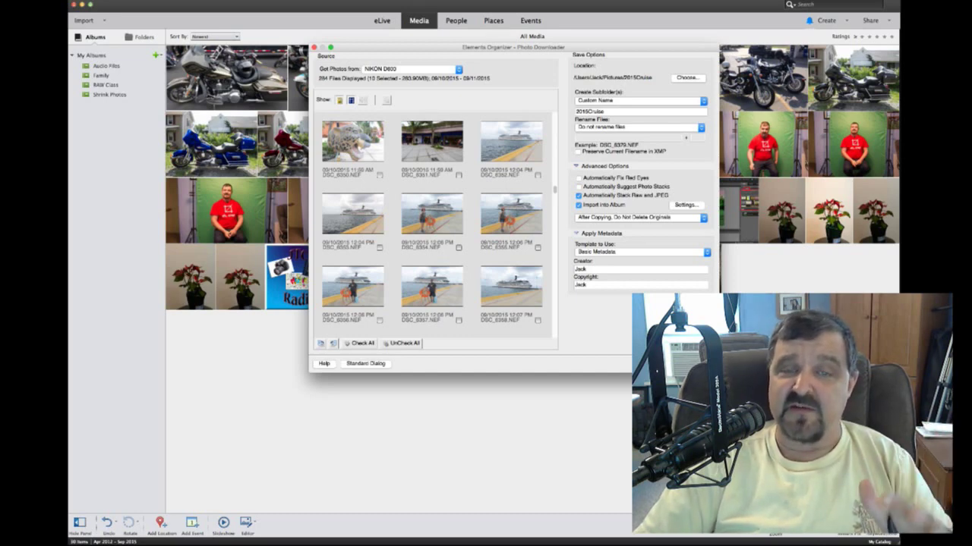
Mark one full side view of the cruise ship and one close view of the ship along the yellow-edged dock for import
scroll(432, 224, "down", 1)
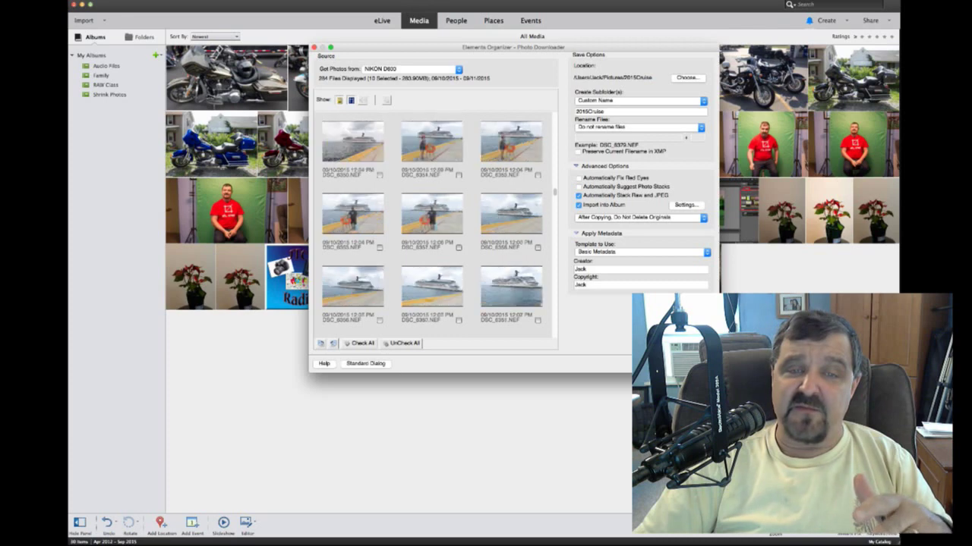
scroll(433, 220, "down", 1)
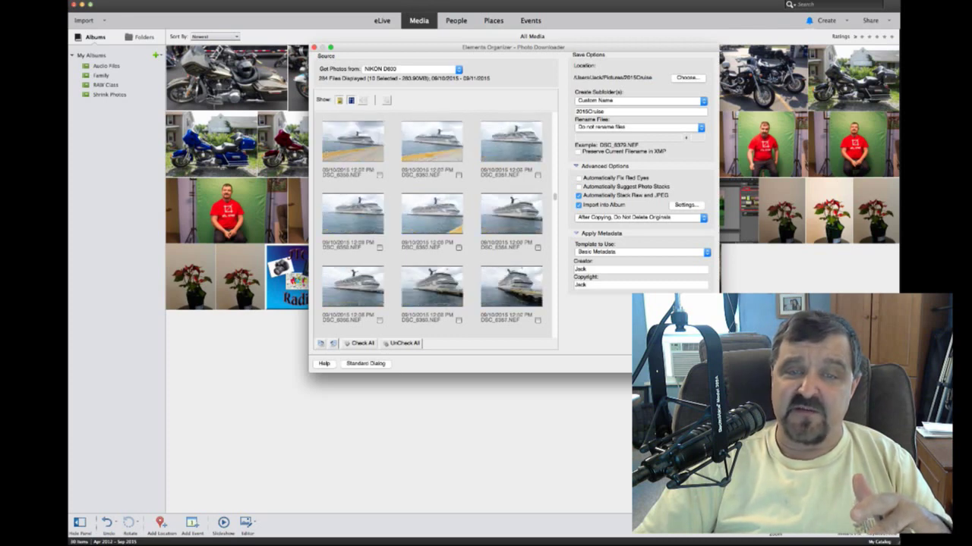
scroll(433, 220, "down", 4)
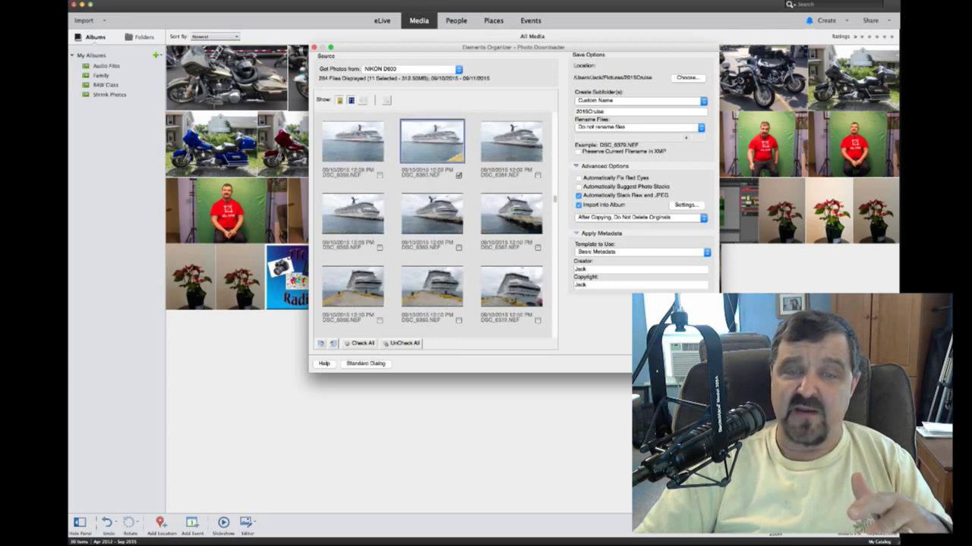
left_click(458, 247)
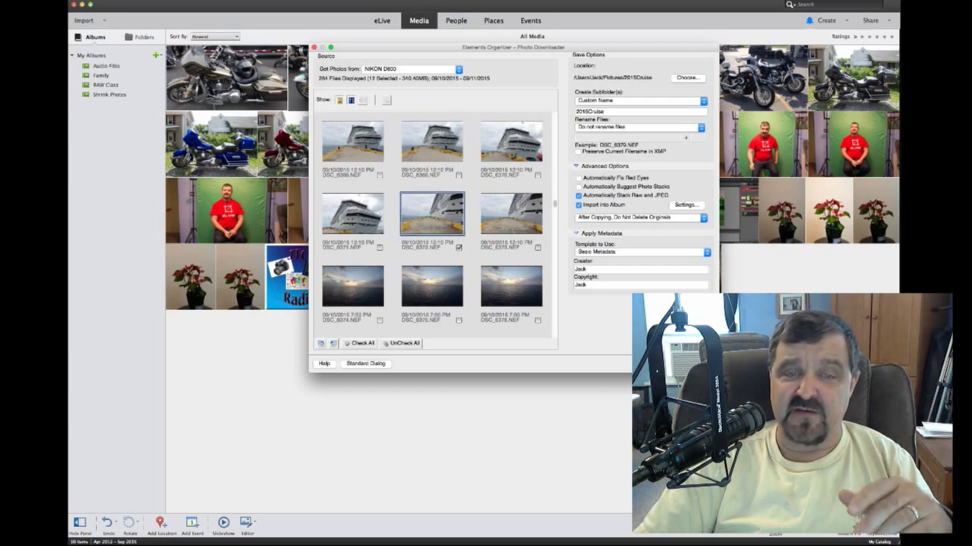
Mark a sunset-over-the-sea photo and the jetty photo taken from the ship's orange side for import
scroll(433, 220, "down", 2)
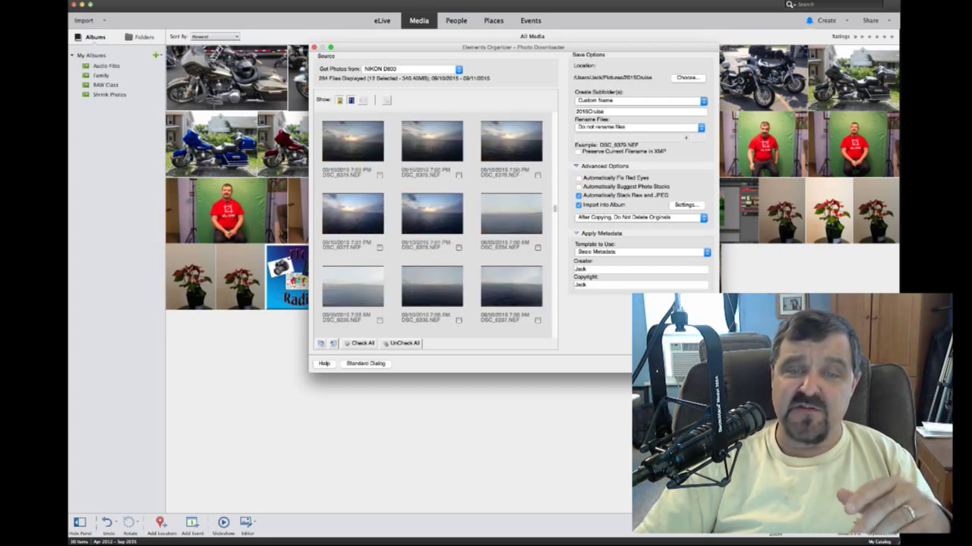
scroll(432, 220, "down", 5)
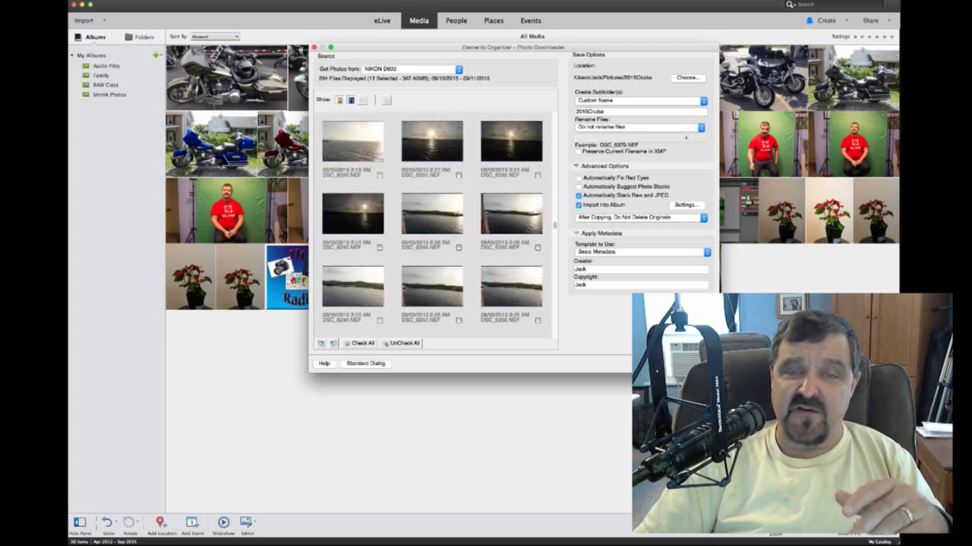
scroll(433, 220, "down", 2)
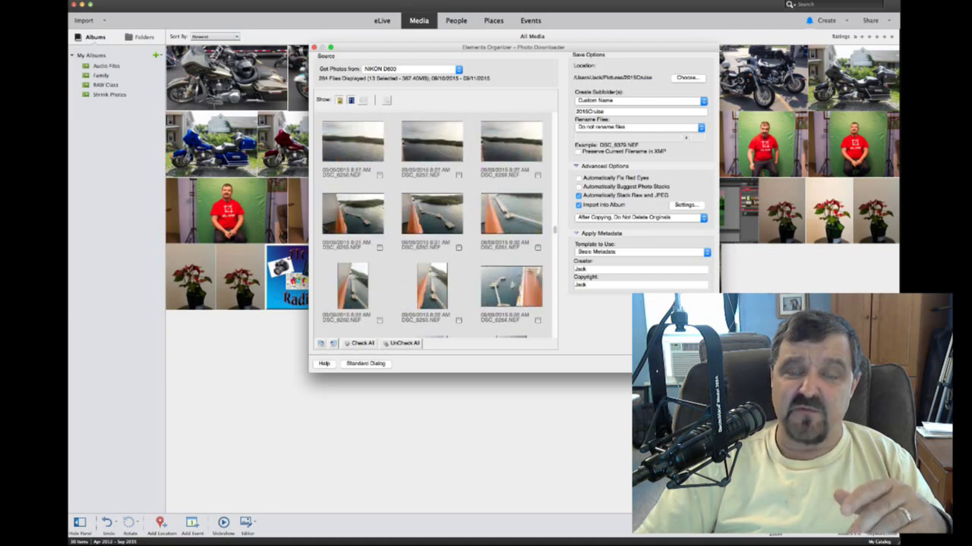
left_click(459, 248)
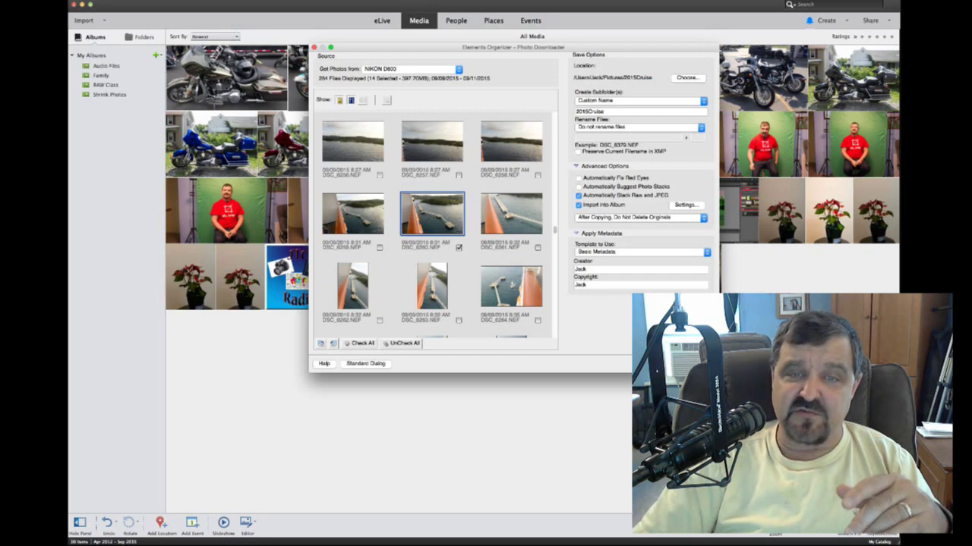
Mark a photo of the white boat on turquoise water and one of the ship at the end of the pier for import
scroll(432, 220, "down", 3)
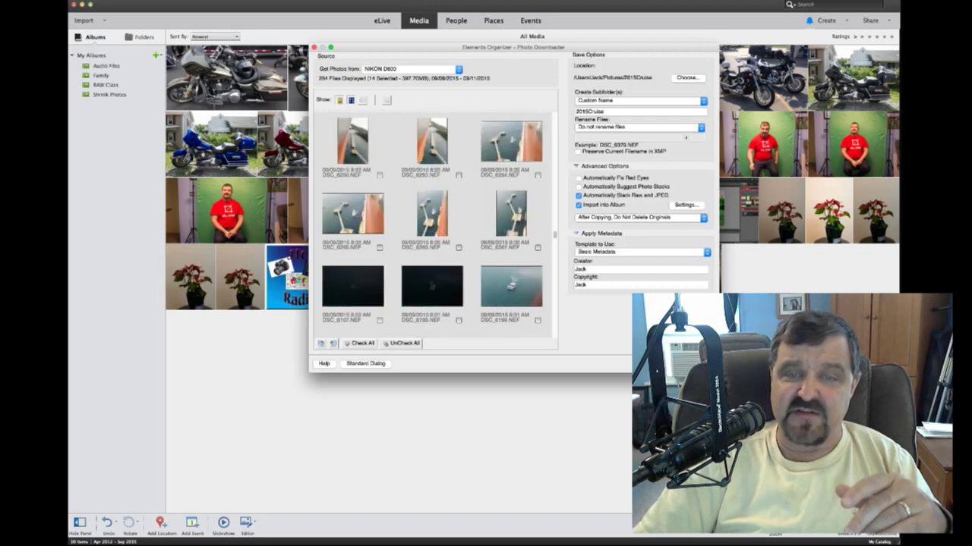
scroll(432, 224, "down", 5)
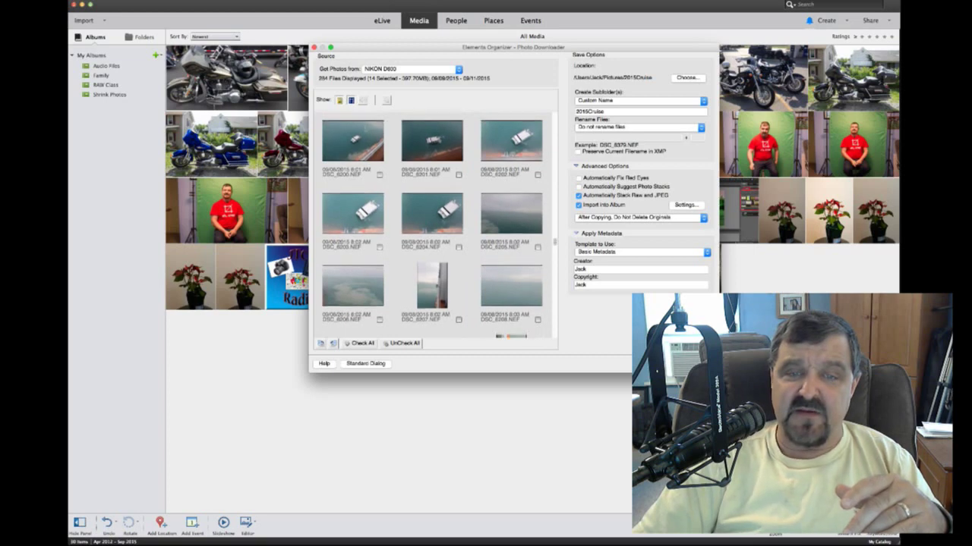
left_click(458, 248)
scroll(431, 220, "up", 5)
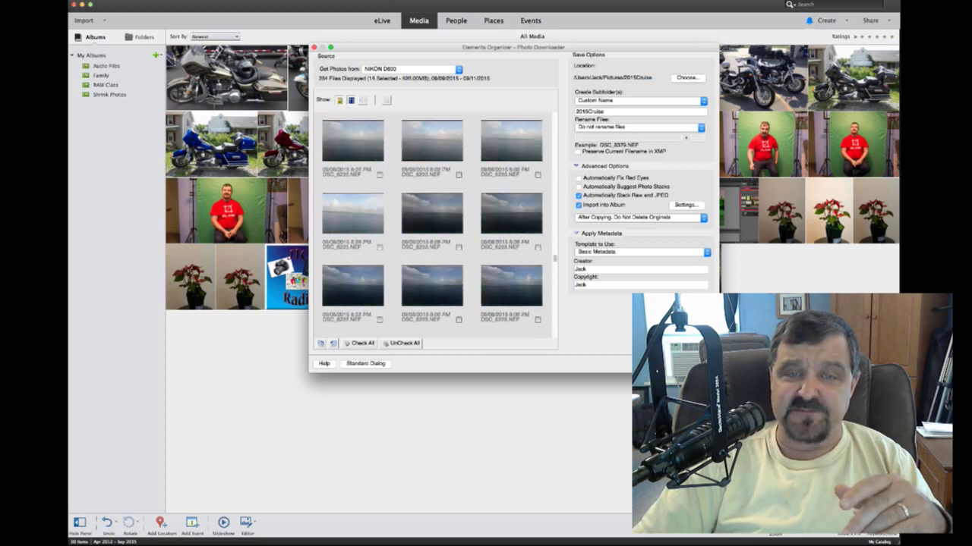
scroll(432, 220, "down", 3)
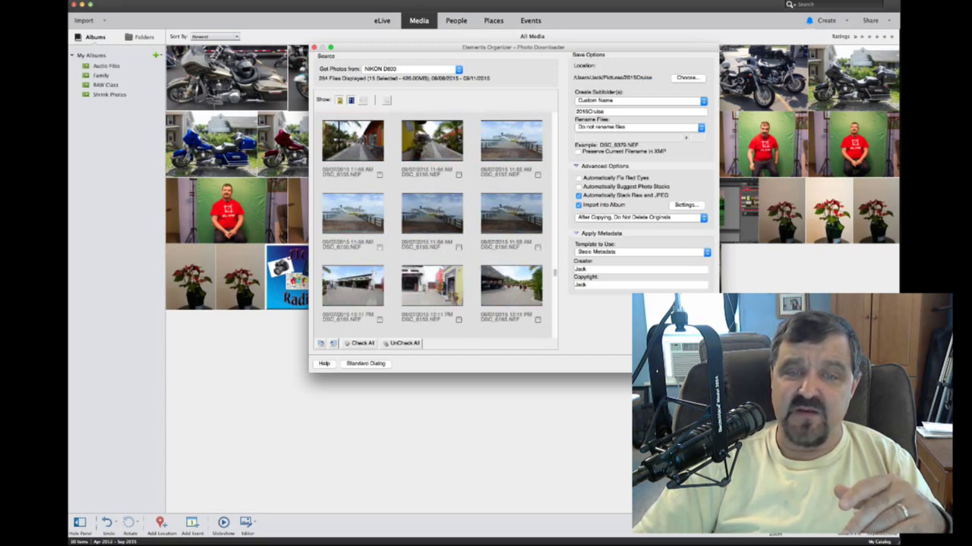
left_click(458, 247)
scroll(432, 220, "down", 3)
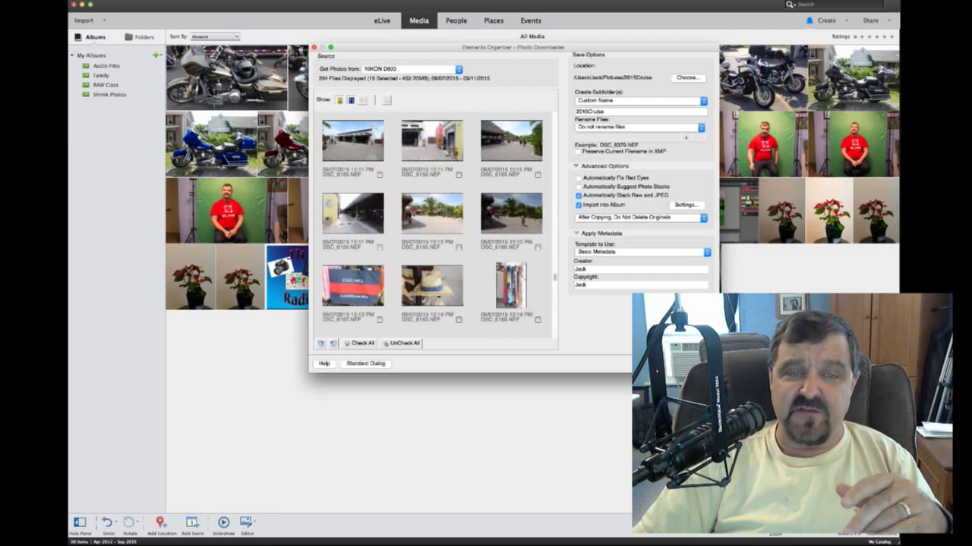
Mark the Cozumel Caribbean Sea souvenir photo and the straw hat photo for import
left_click(379, 247)
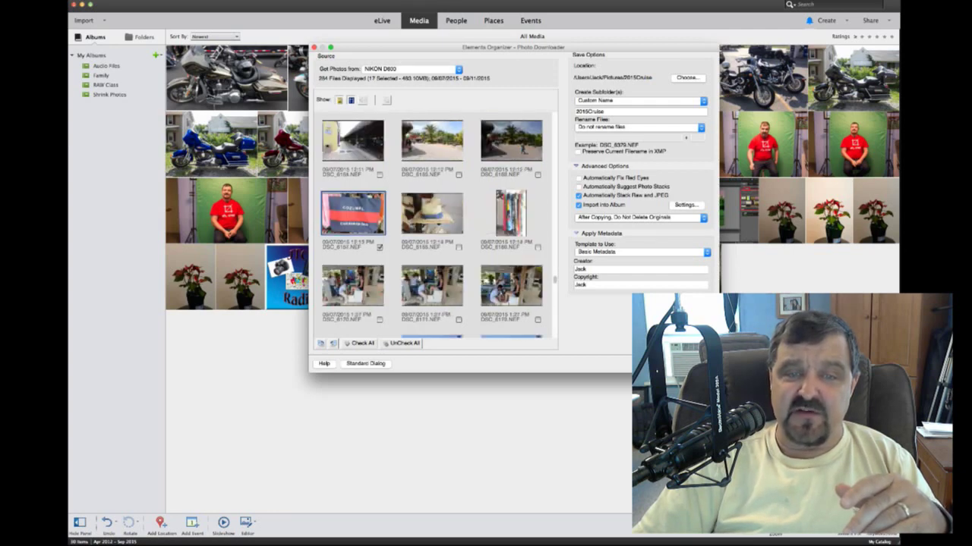
left_click(458, 247)
scroll(432, 220, "down", 5)
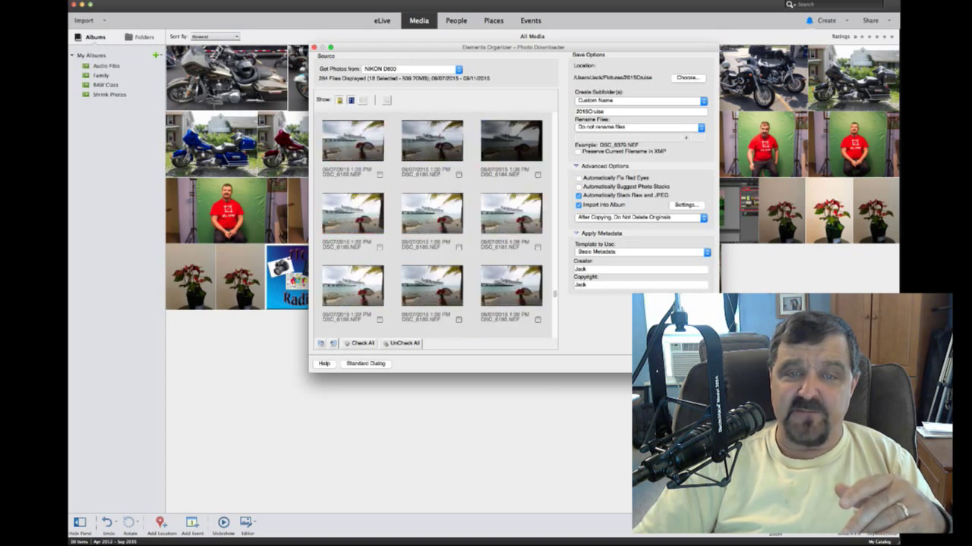
Mark the umbrella beach photos DSC_6183.NEF and DSC_6184.NEF, and import all marked photos into the catalog
left_click(458, 174)
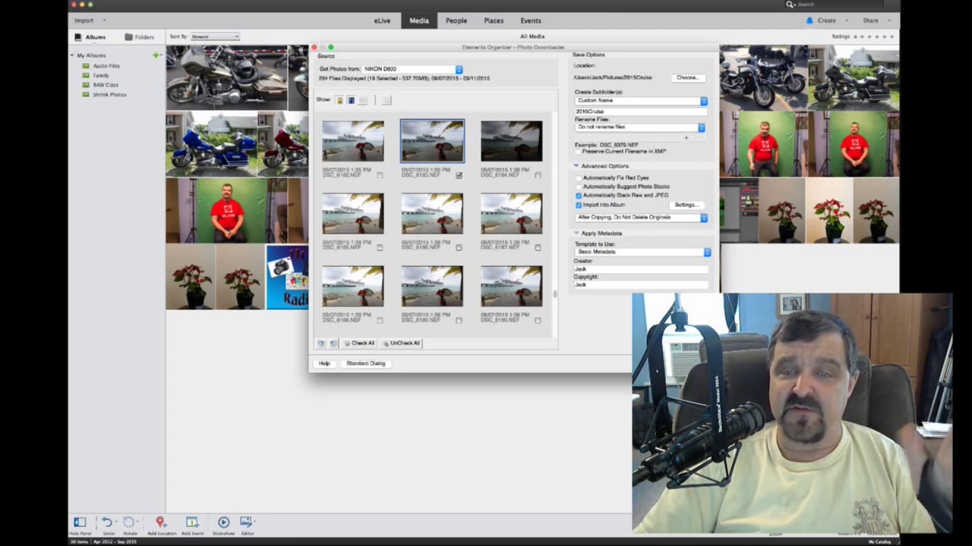
left_click(538, 175)
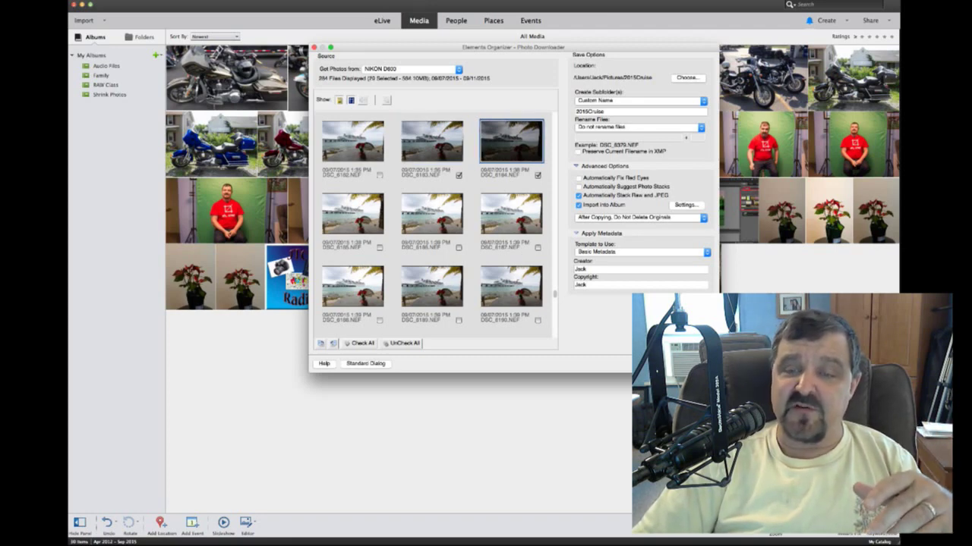
key("Return")
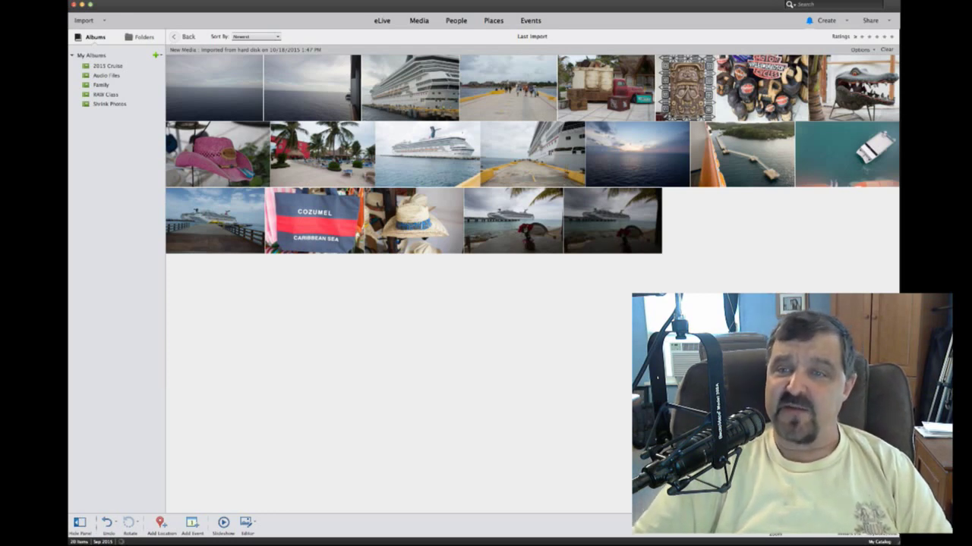
Show the file information for the imported souvenir stall photo DSC_6310.NEF
left_click(781, 106)
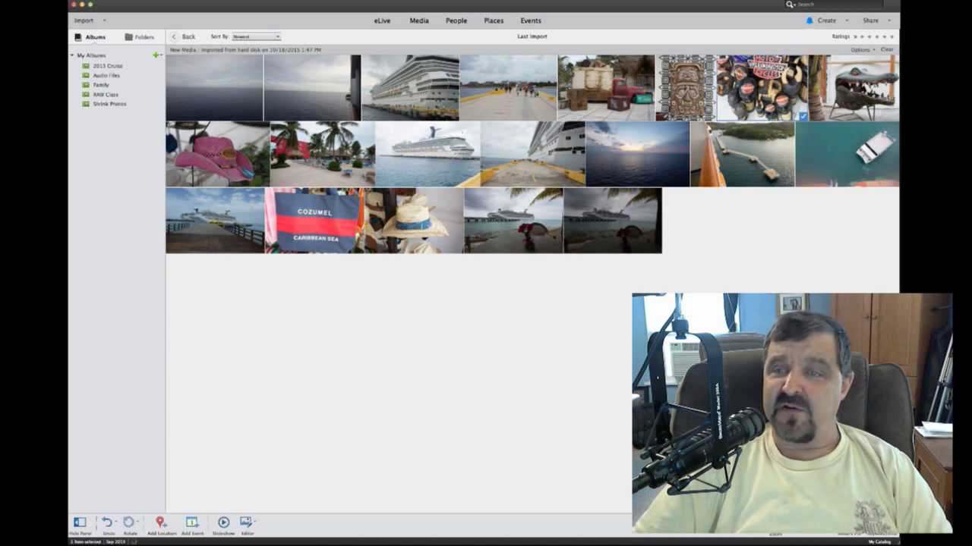
right_click(753, 91)
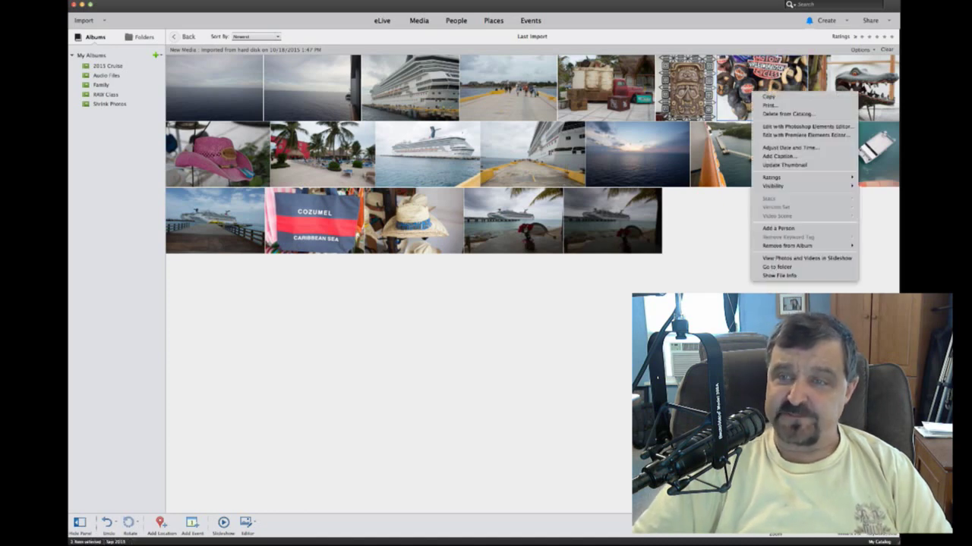
left_click(851, 275)
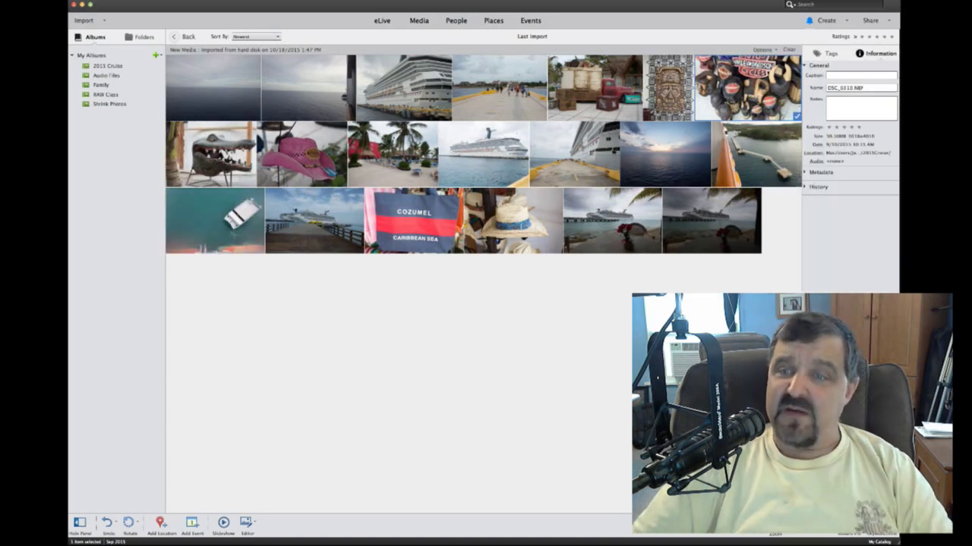
key("1")
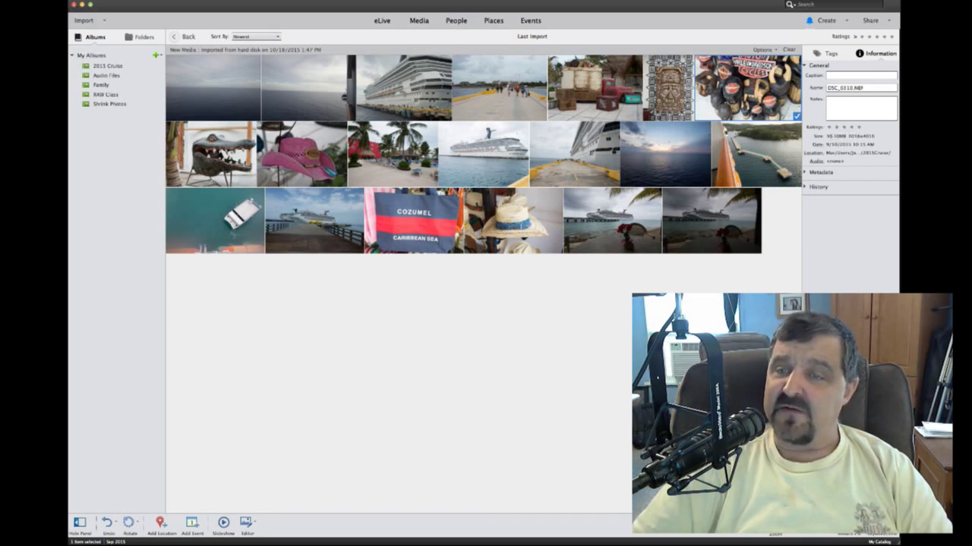
Examine the photo's metadata in the complete listing, return to the brief listing and go back to its general details
left_click(820, 172)
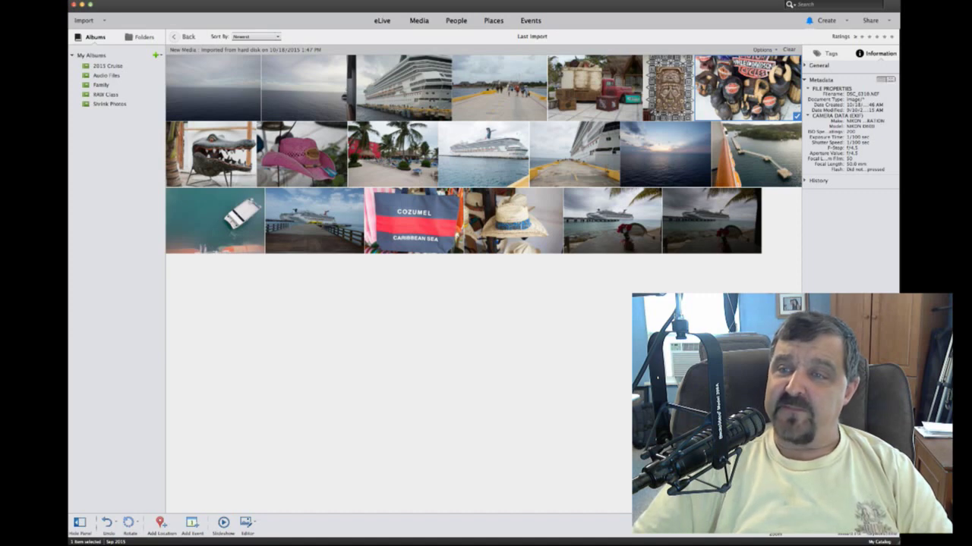
left_click(885, 79)
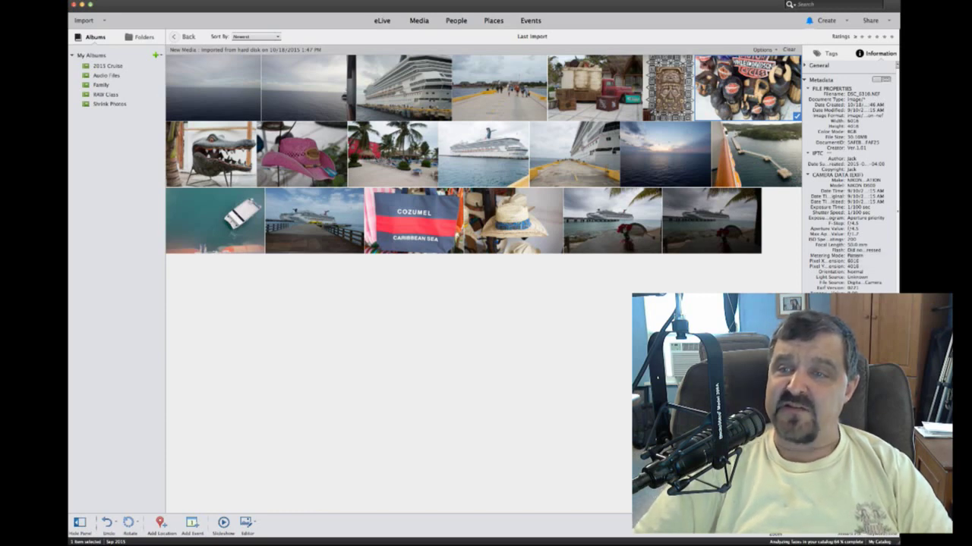
left_click(877, 79)
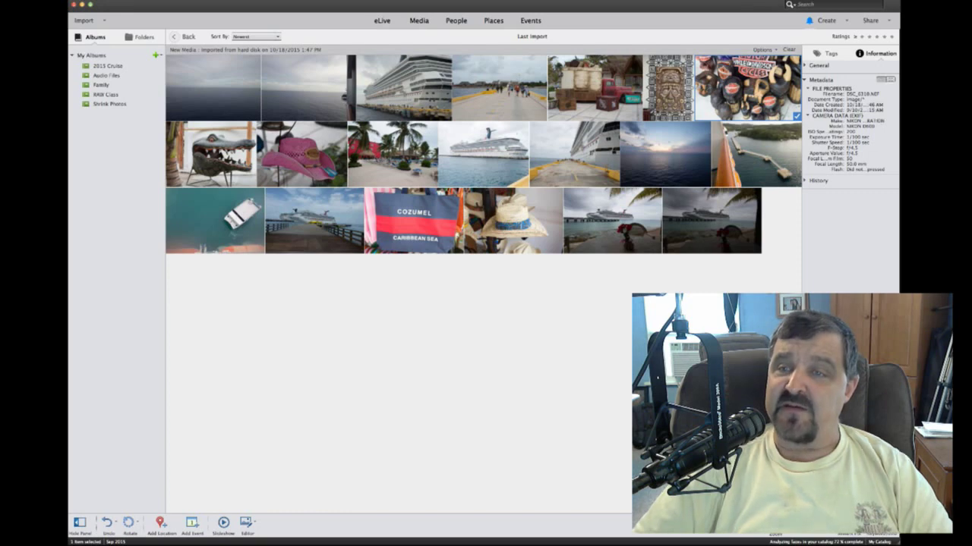
left_click(818, 65)
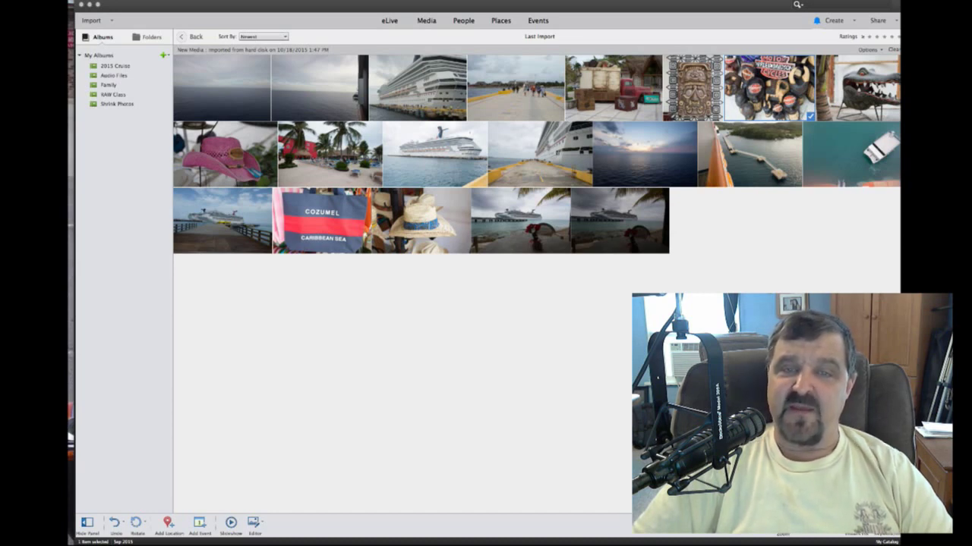
Select the two umbrella beach photos, the Cozumel Caribbean Sea souvenir photo and the straw hat photo
left_click(521, 220)
left_click(620, 220)
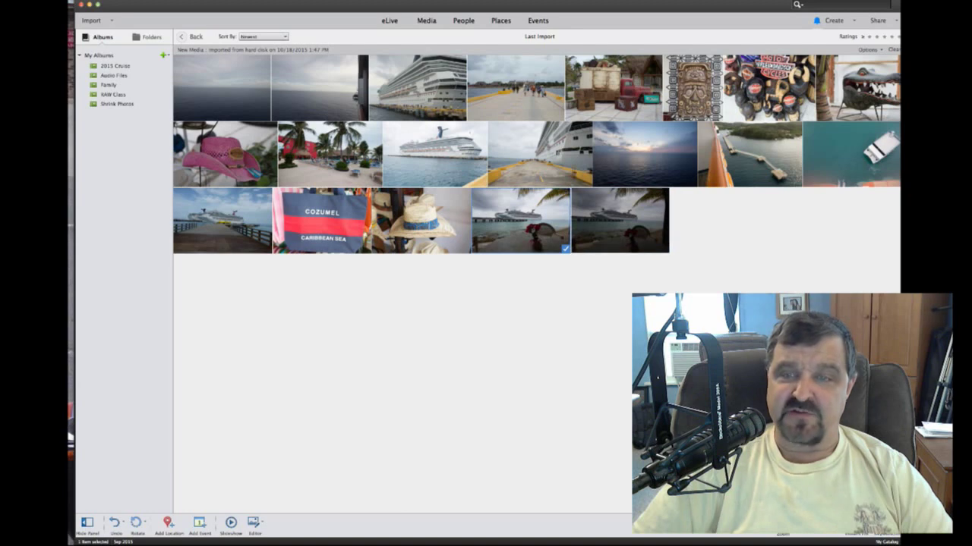
left_click(620, 221, "super")
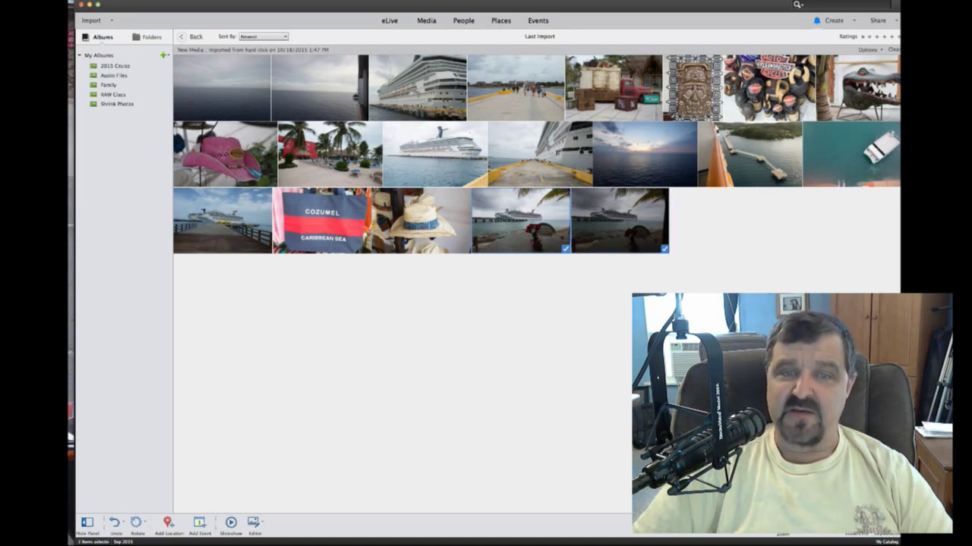
left_click(321, 220, "super")
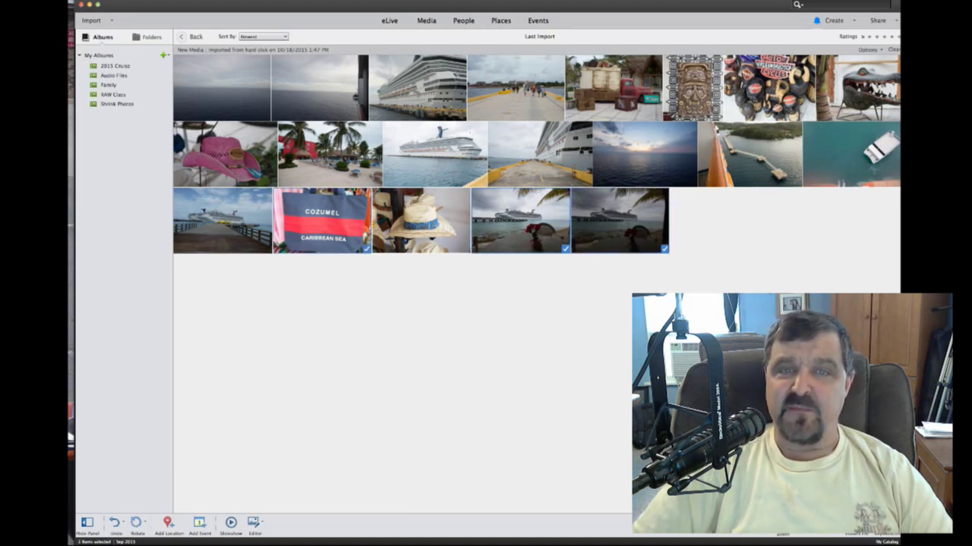
left_click(422, 220, "super")
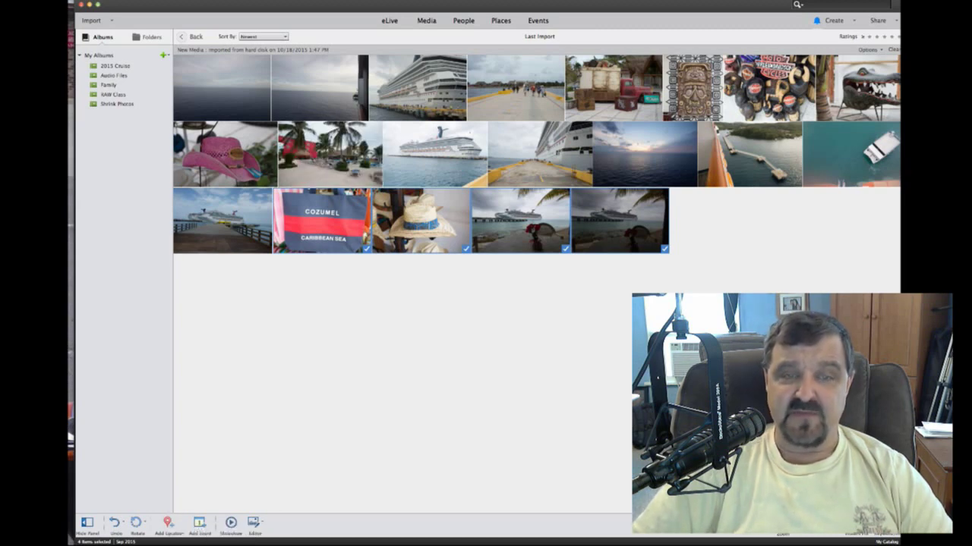
Enter Cozumel Mexico as the location of the four selected photos, and clear the selection
left_click(168, 523)
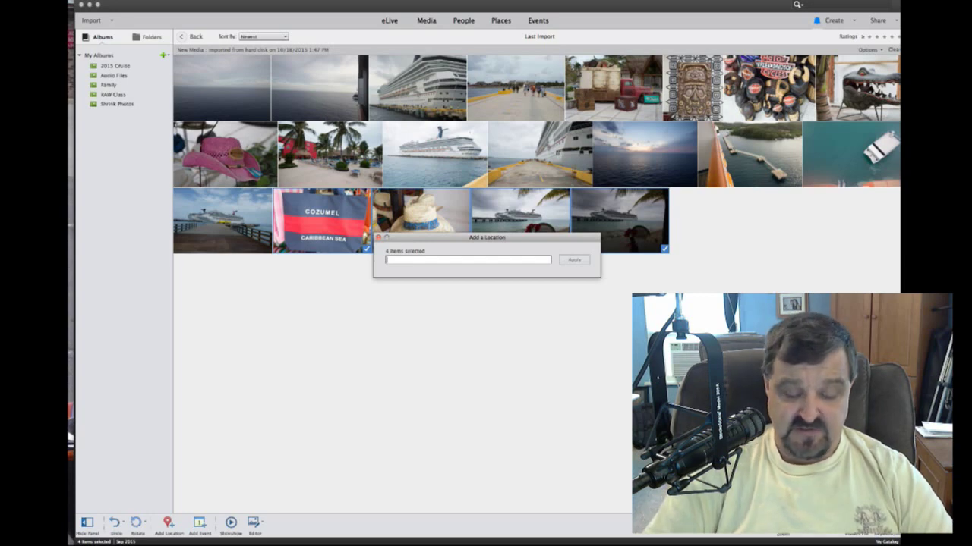
type("Co")
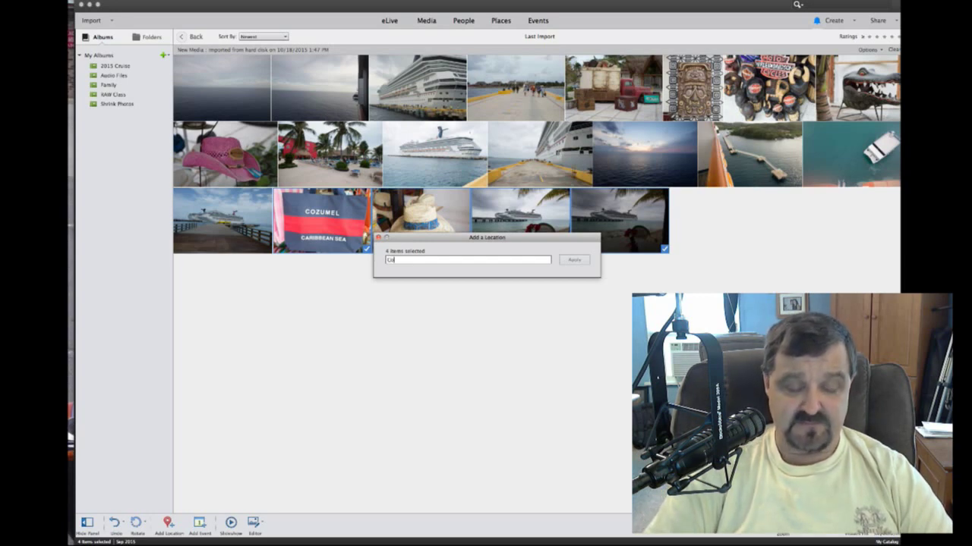
type("z")
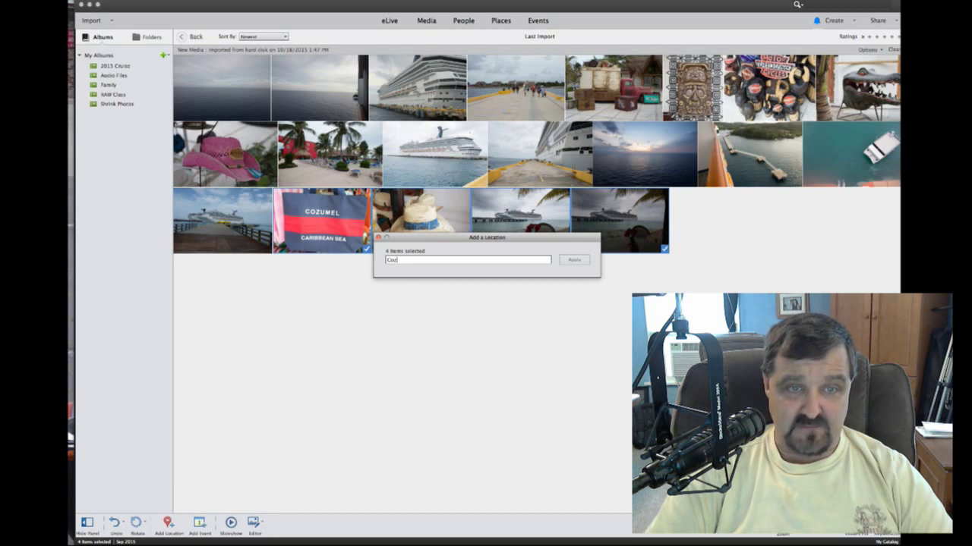
type("umel")
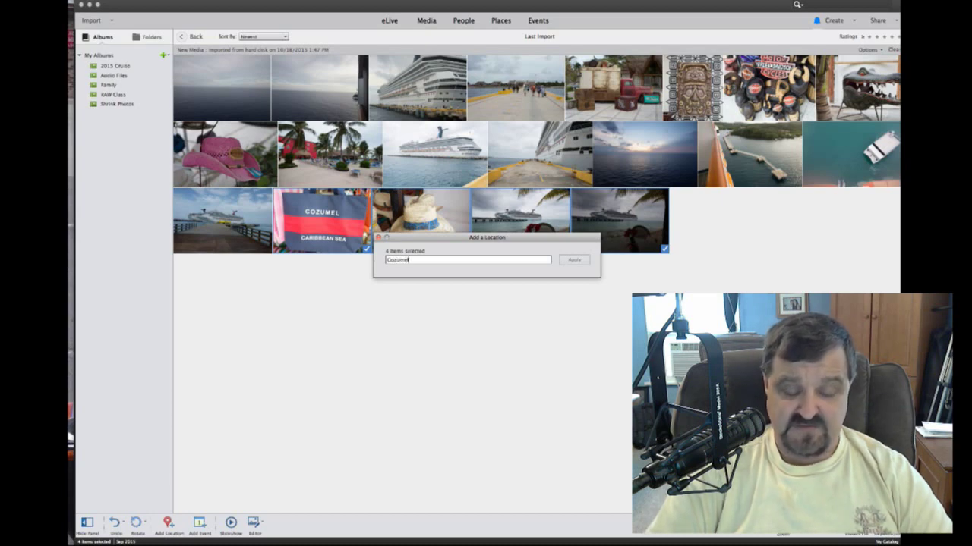
type(" Mex")
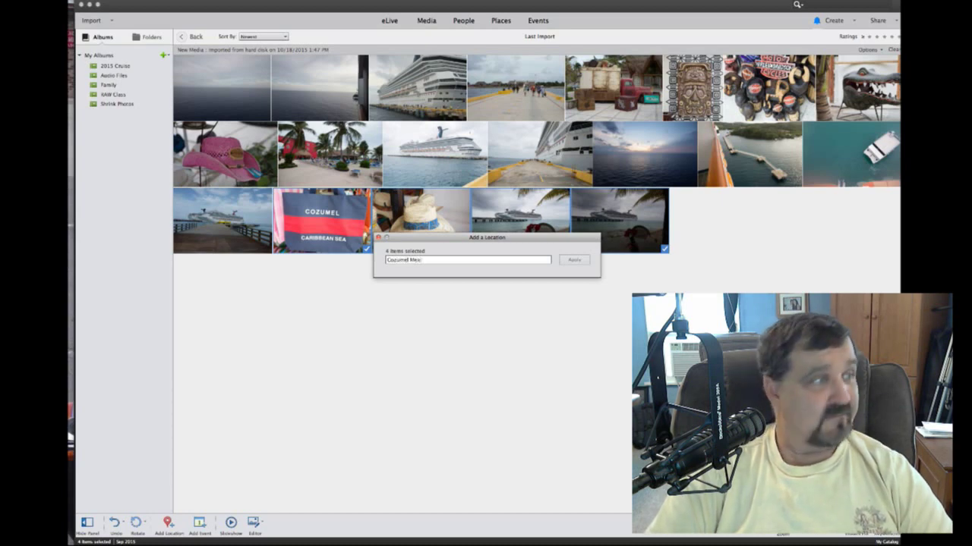
type("ico")
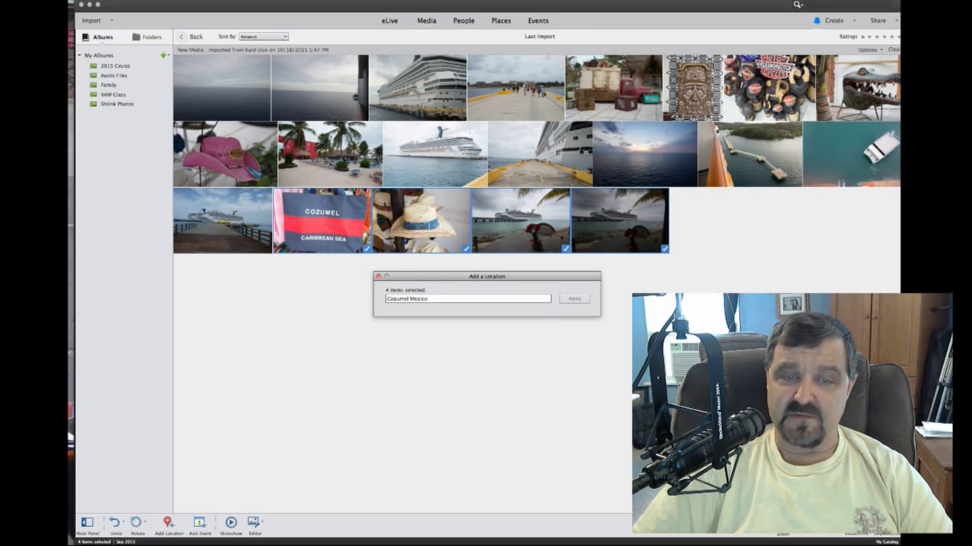
key("Return")
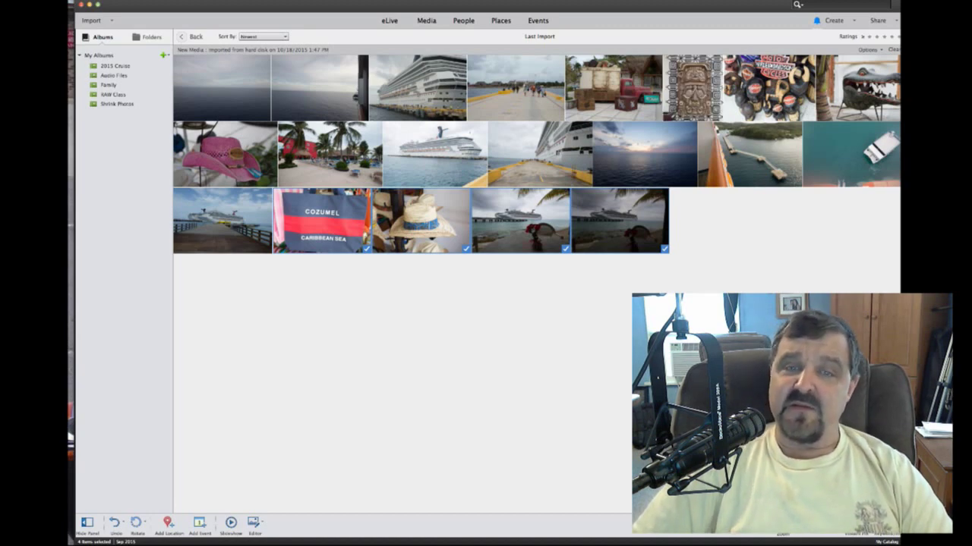
key("super+shift+a")
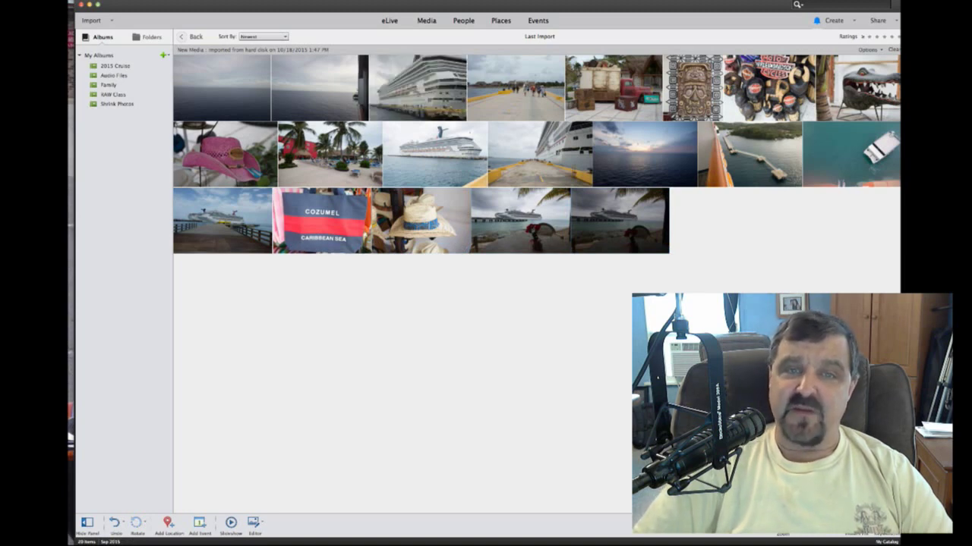
left_click(417, 88)
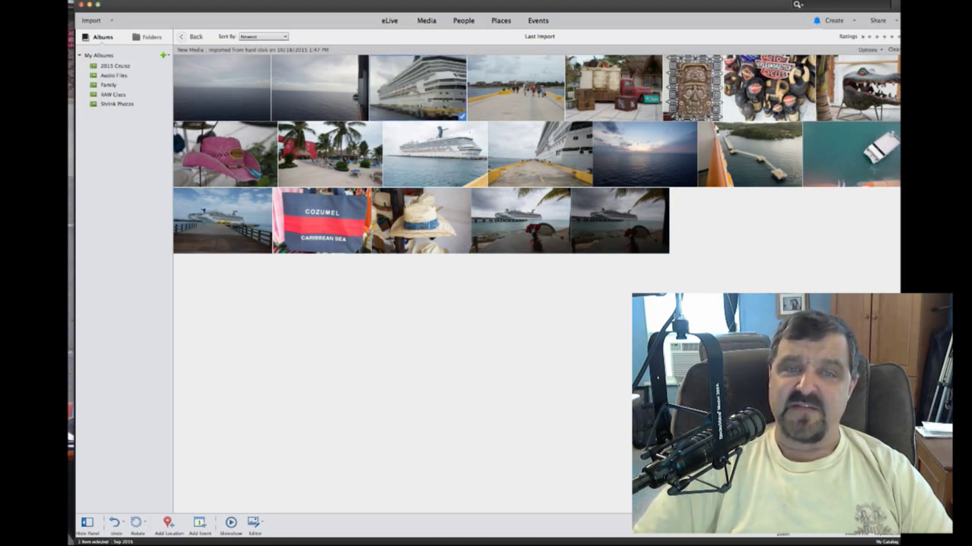
left_click(435, 154, "super")
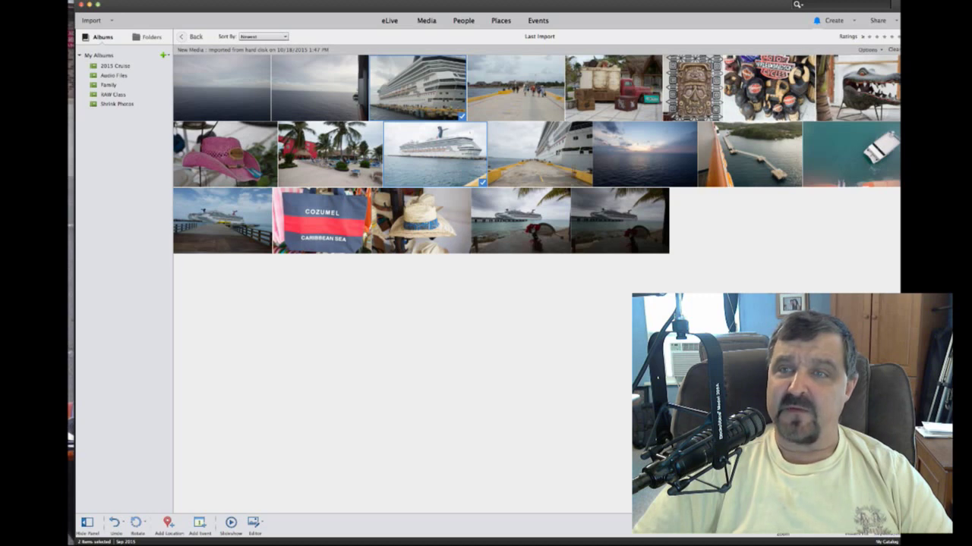
left_click(834, 20)
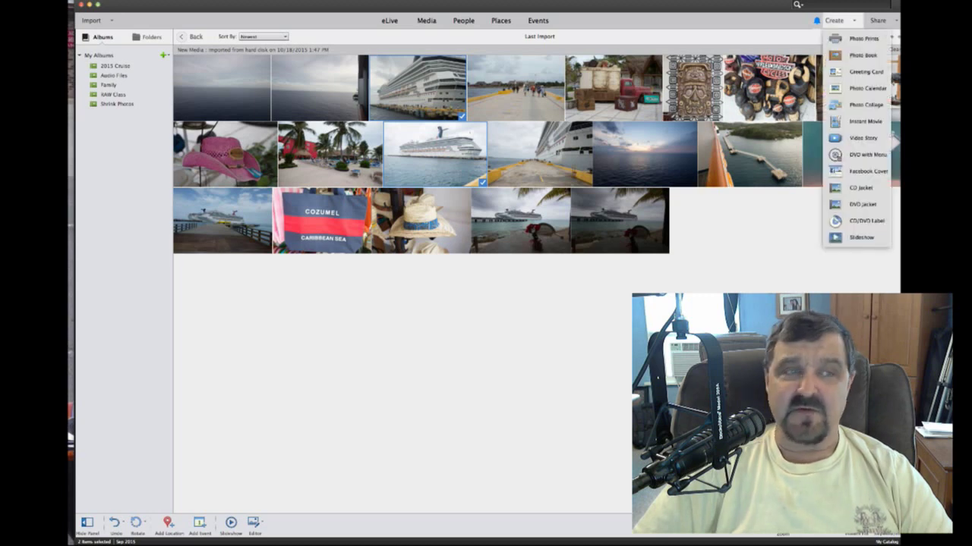
key("Escape")
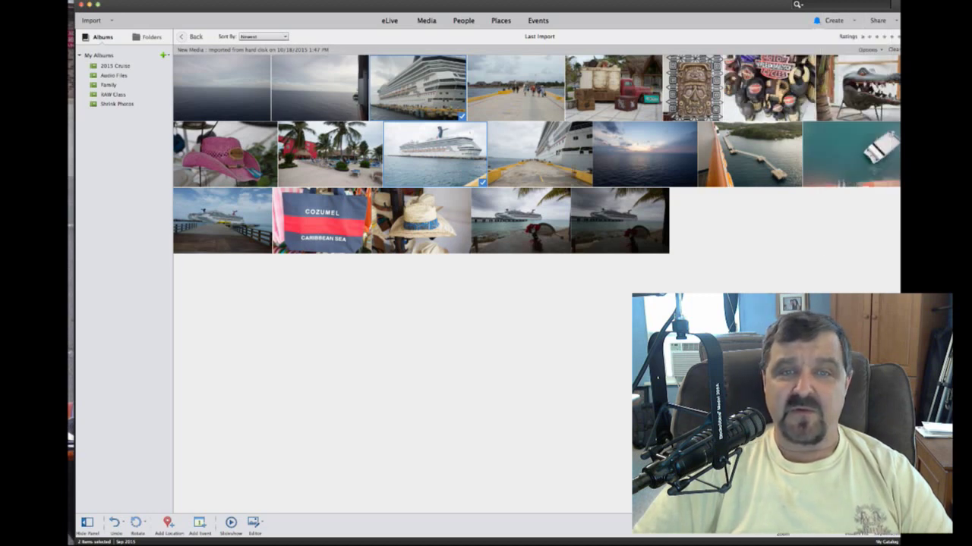
right_click(418, 89)
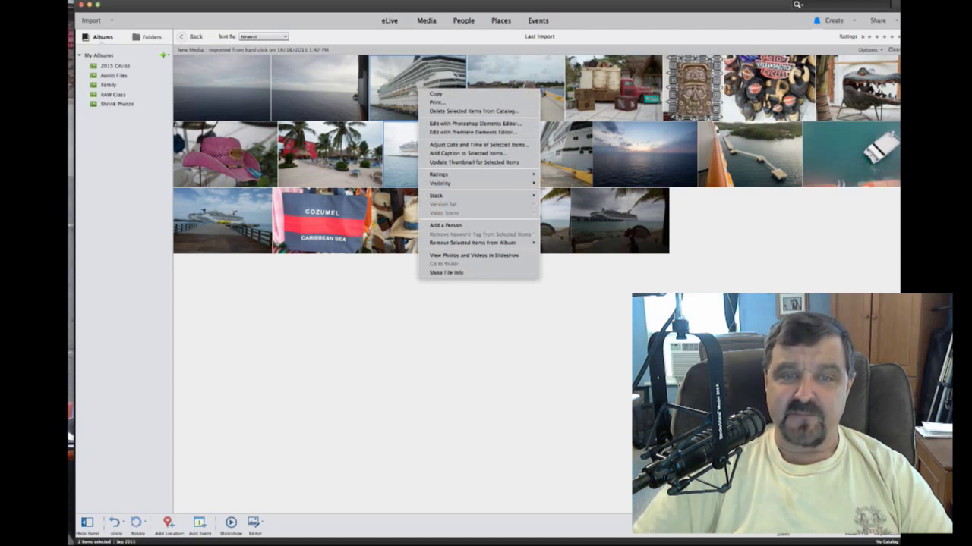
mouse_move(448, 196)
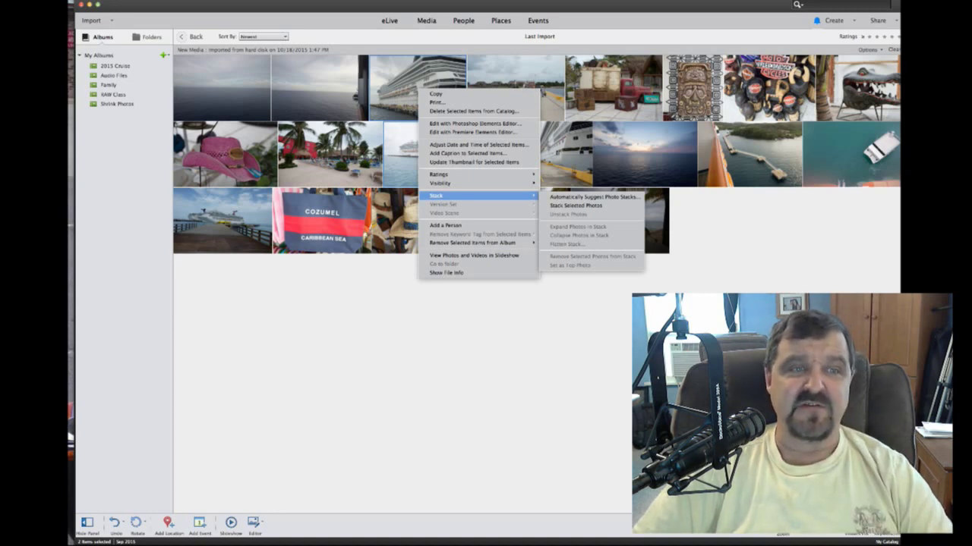
key("Escape")
Show the 2015 Cruise album and select its two large cruise ship photos and the sunset over the sea
left_click(114, 66)
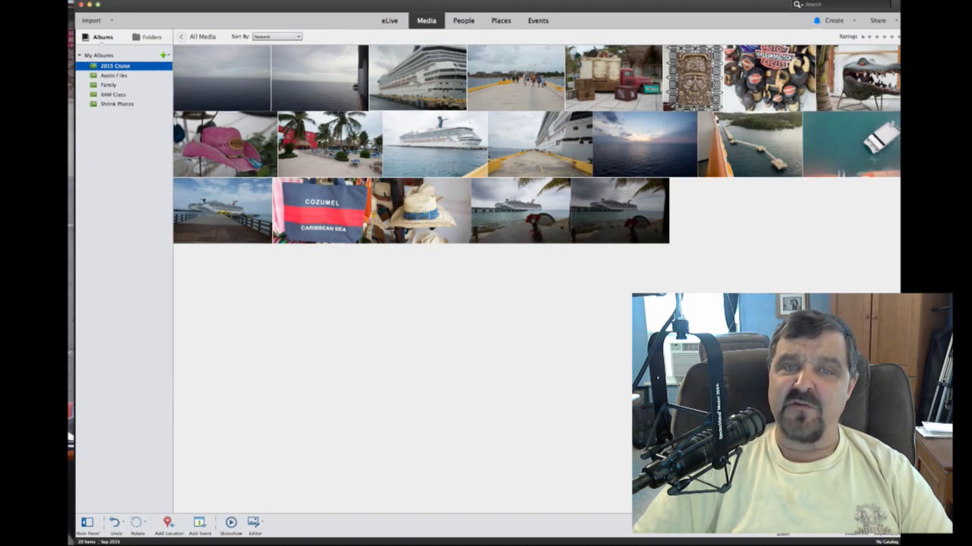
left_click(417, 78)
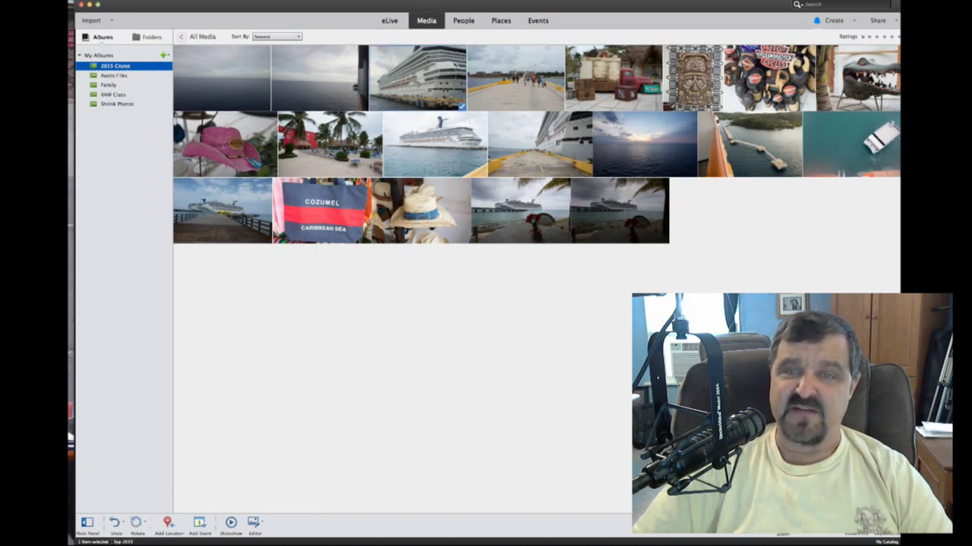
left_click(434, 144, "super")
left_click(644, 145, "super")
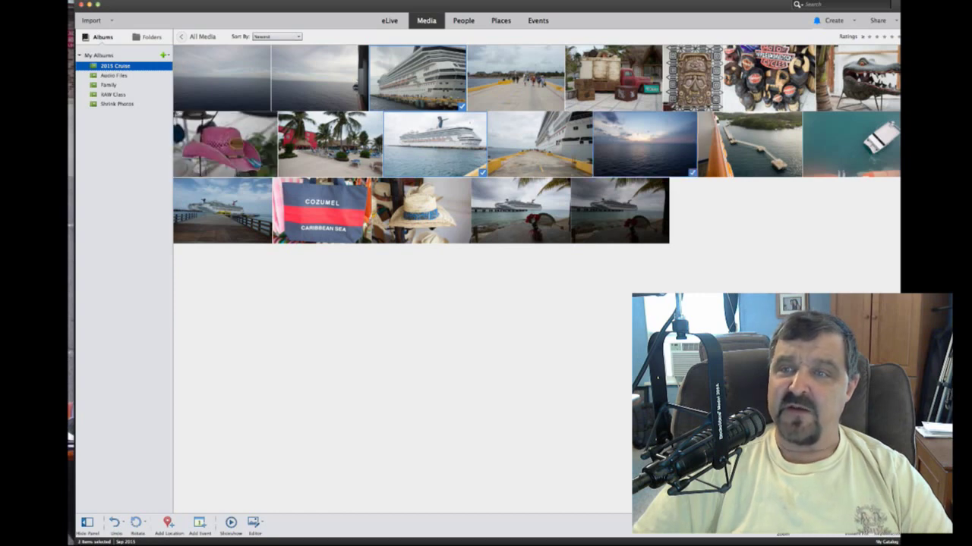
Switch the star-rating filter to the equal-to comparison and clear its stars to show the 2015 Cruise album unfiltered
left_click(883, 36)
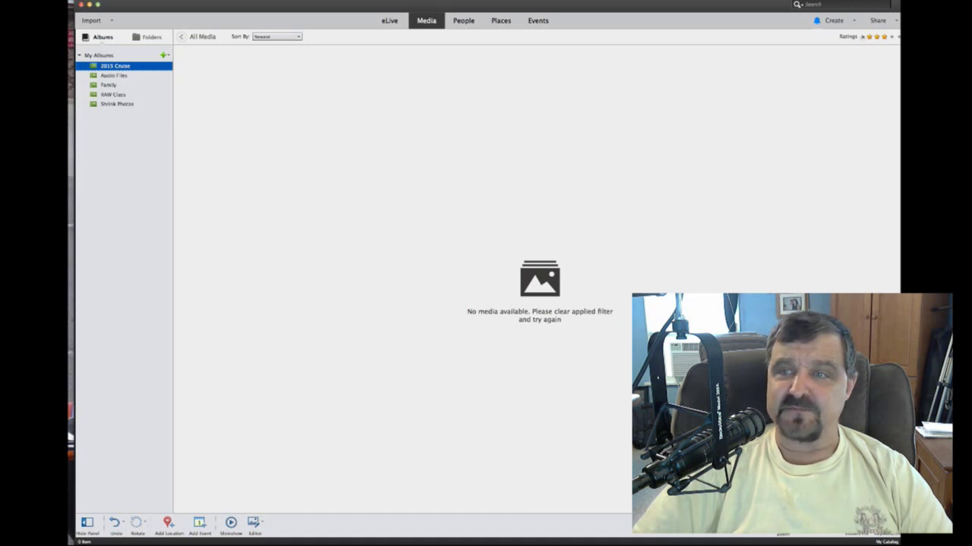
left_click(869, 36)
left_click(862, 36)
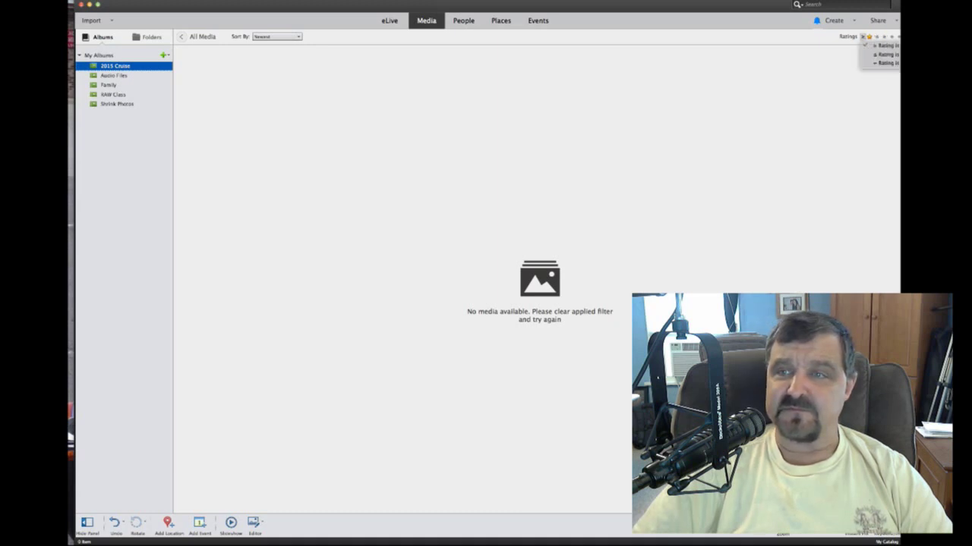
left_click(880, 63)
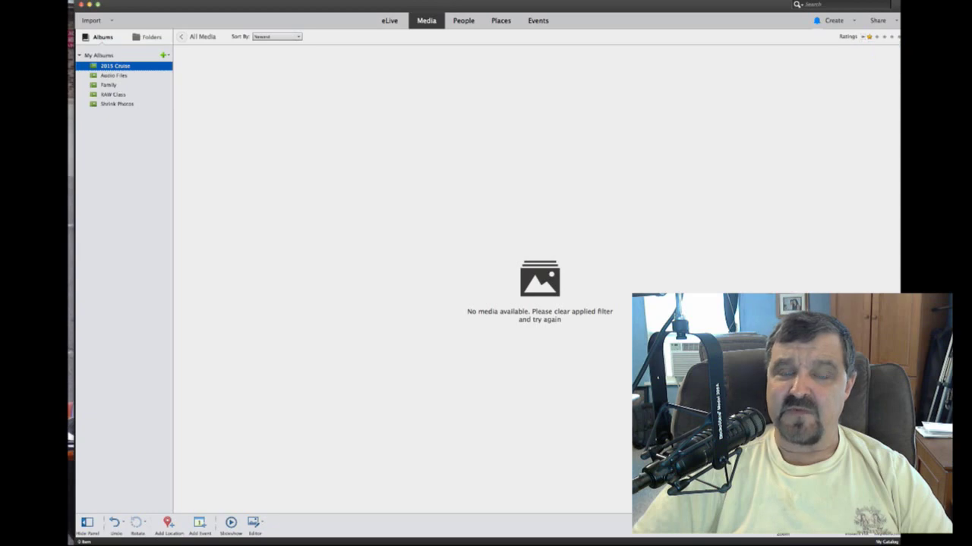
left_click(114, 76)
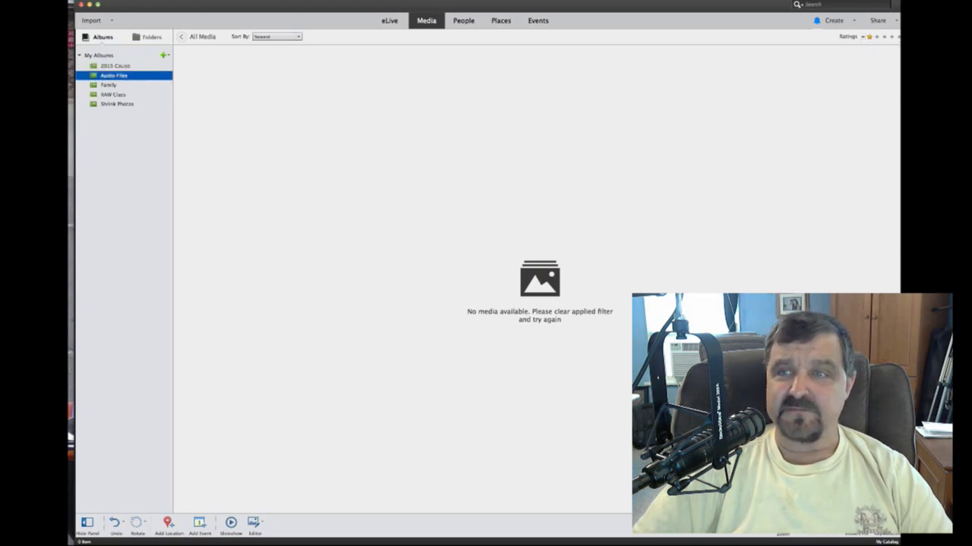
left_click(121, 66)
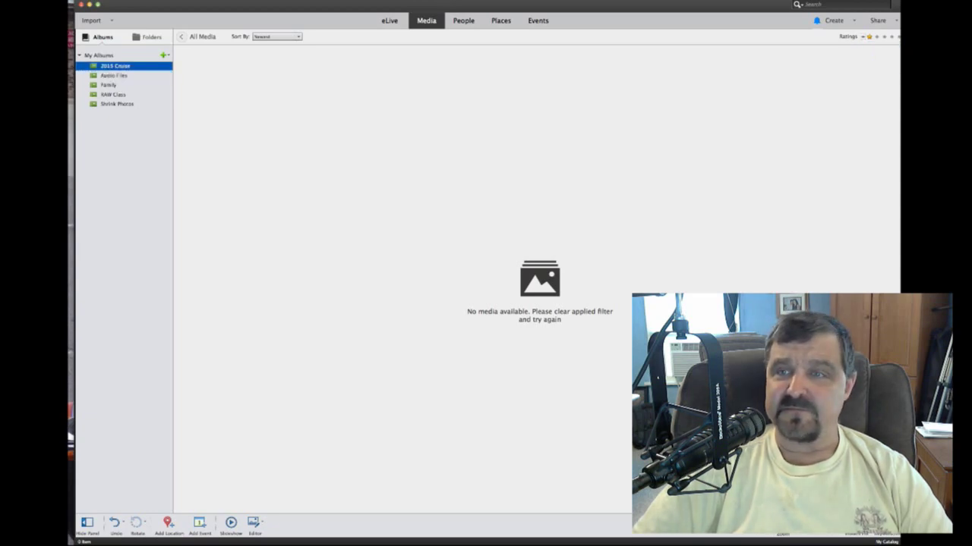
left_click(869, 36)
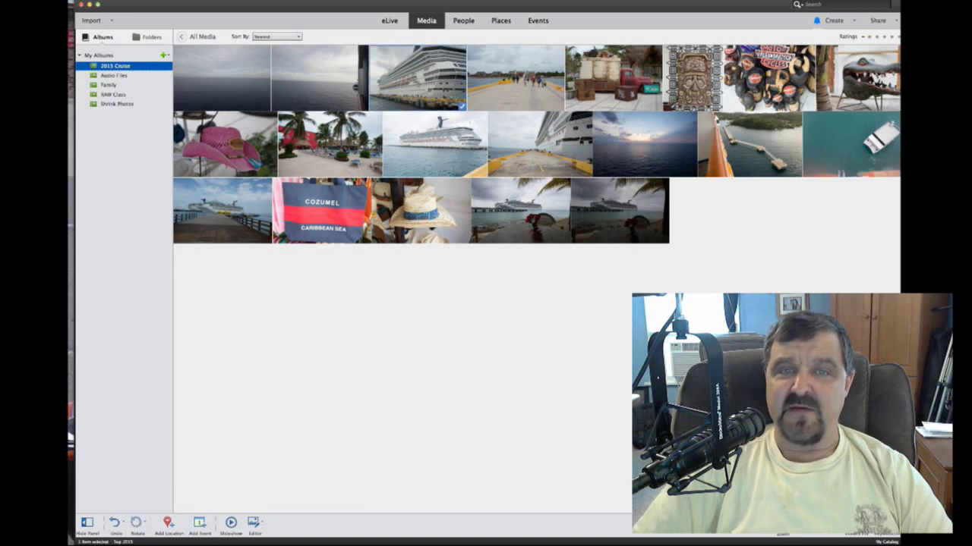
Rate the close-up cruise ship photo and the photo of the whole ship on the water 5 Stars each
right_click(423, 95)
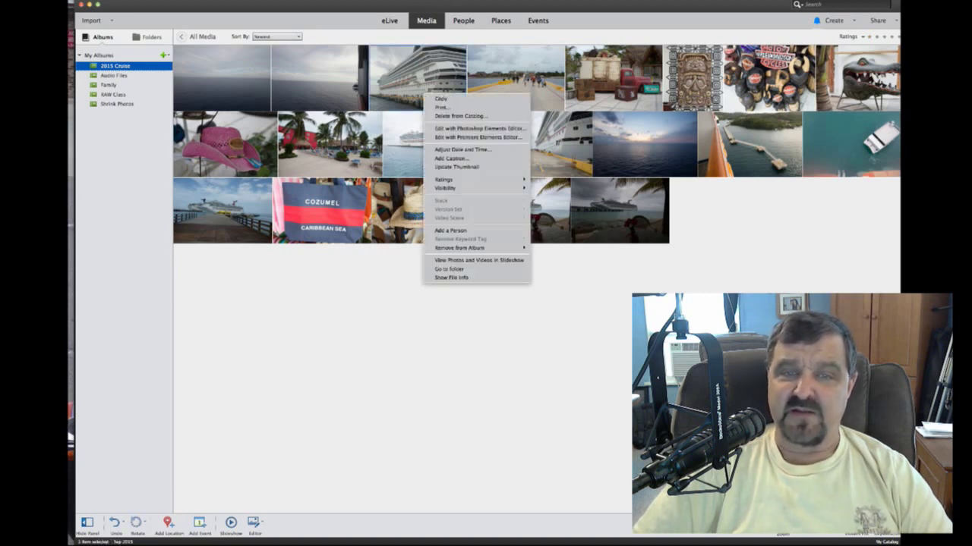
mouse_move(456, 180)
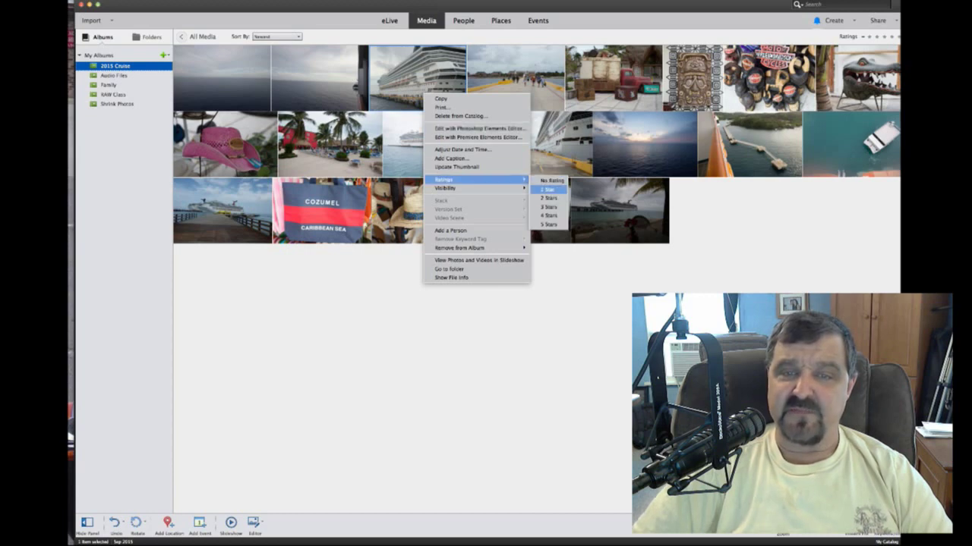
left_click(548, 225)
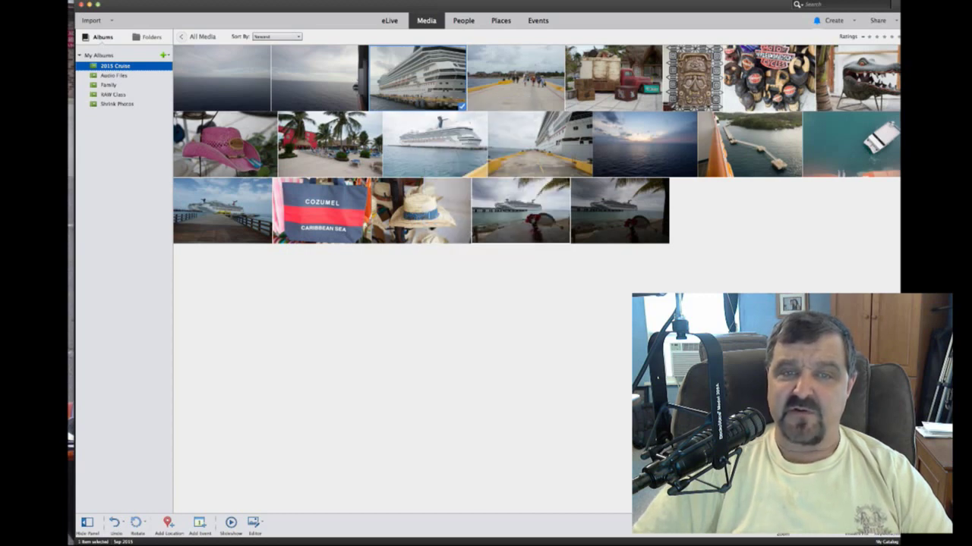
left_click(436, 149)
right_click(436, 150)
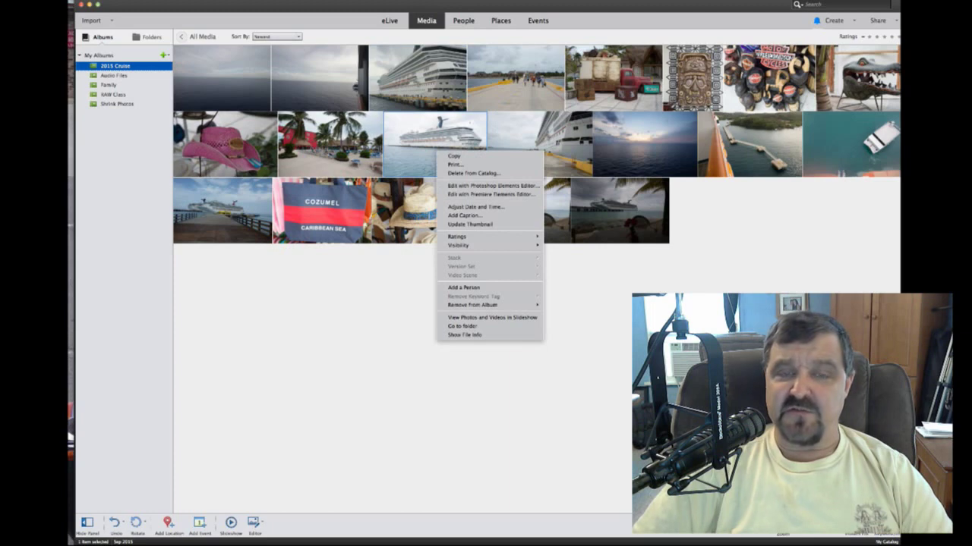
mouse_move(455, 237)
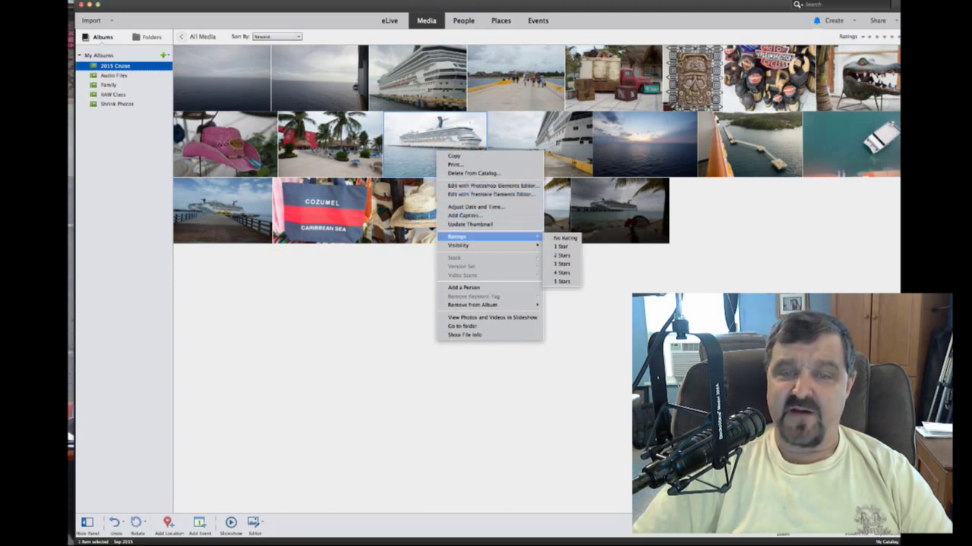
left_click(562, 281)
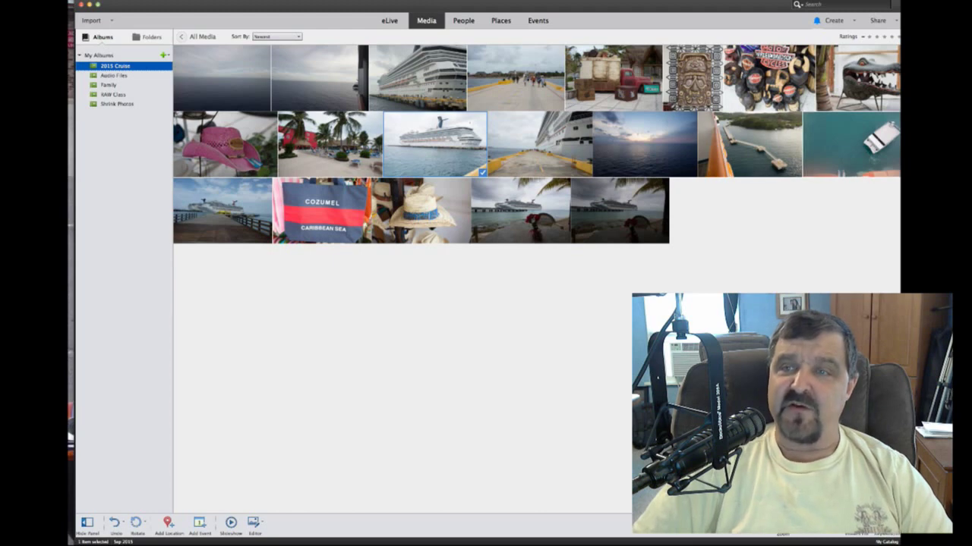
Filter the 2015 Cruise album to 5-star photos, and reset the rating filter to no stars
left_click(897, 37)
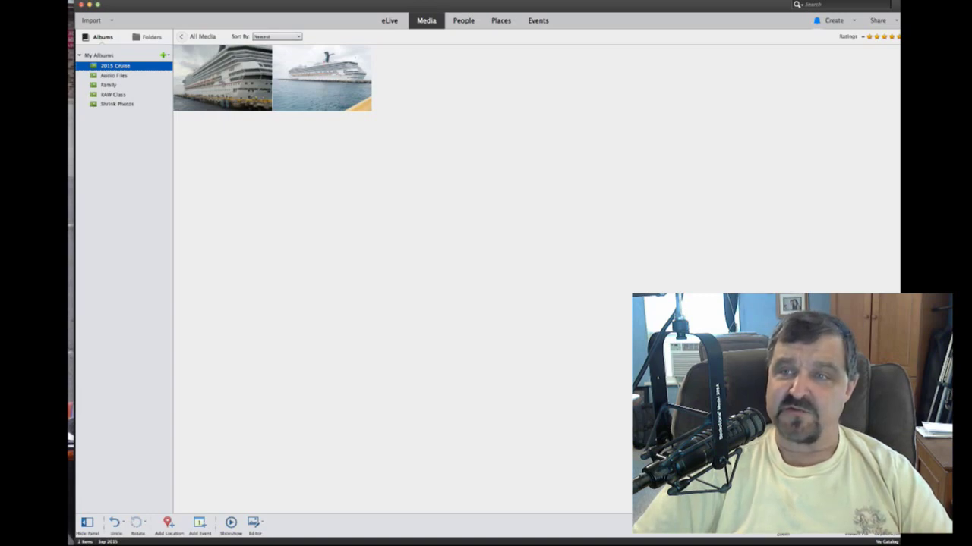
left_click(869, 36)
left_click(869, 36)
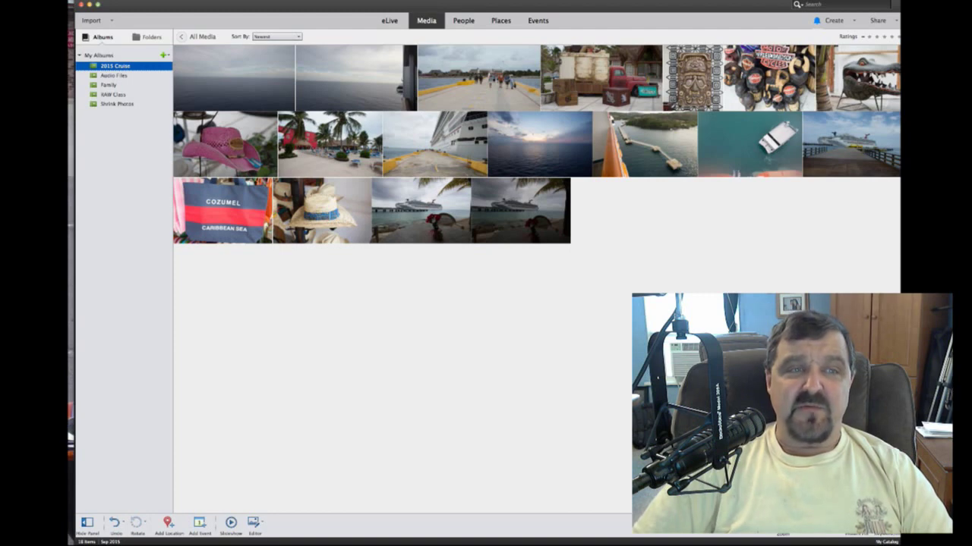
left_click(164, 54)
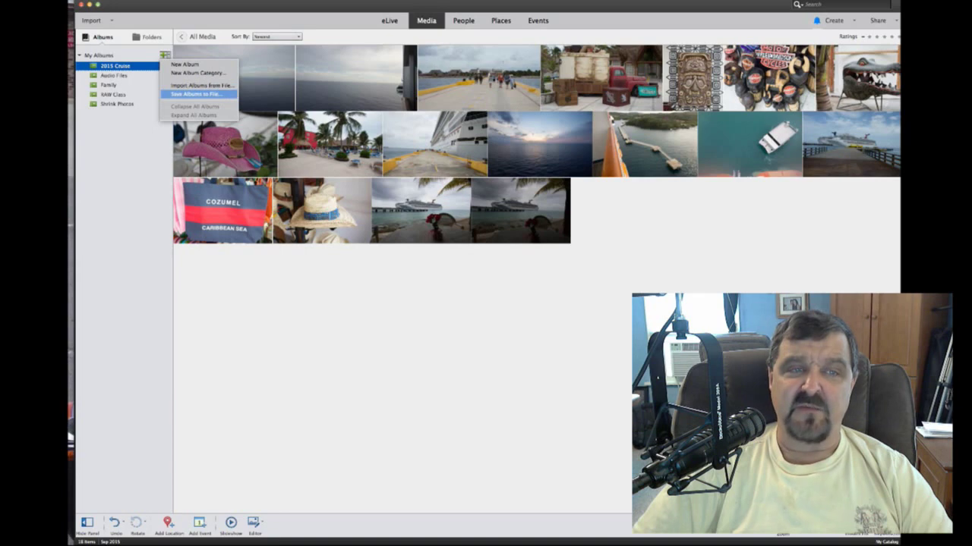
key("Escape")
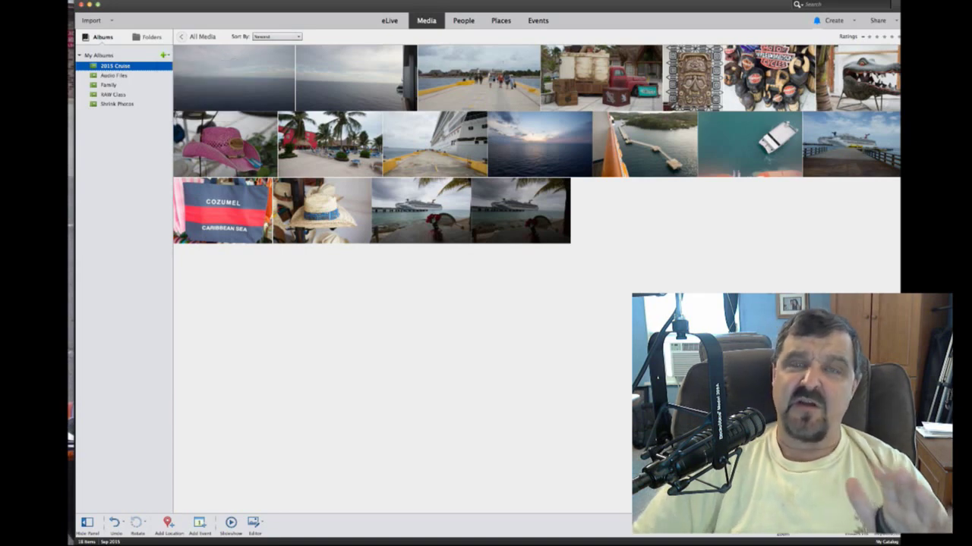